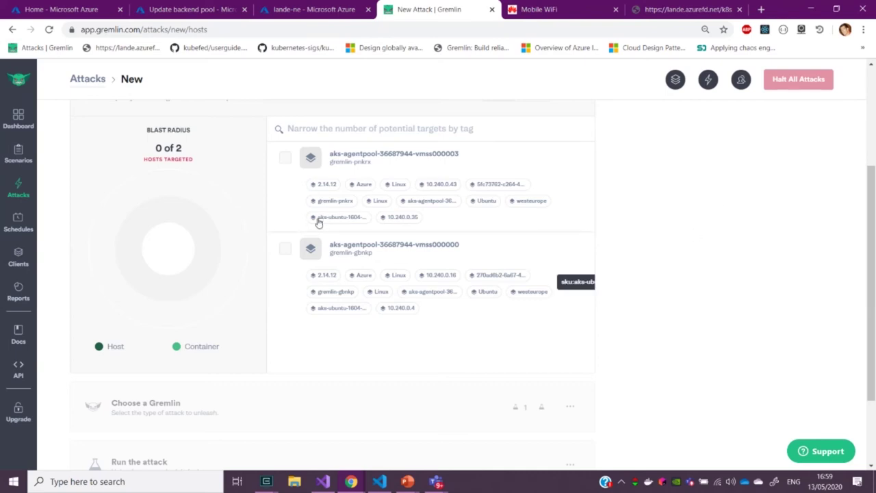
# - Target both AKS hosts, aks-agentpool-36687944-vmss000003 and aks-agentpool-36687944-vmss000000, for the new attack
pyautogui.click(285, 158)
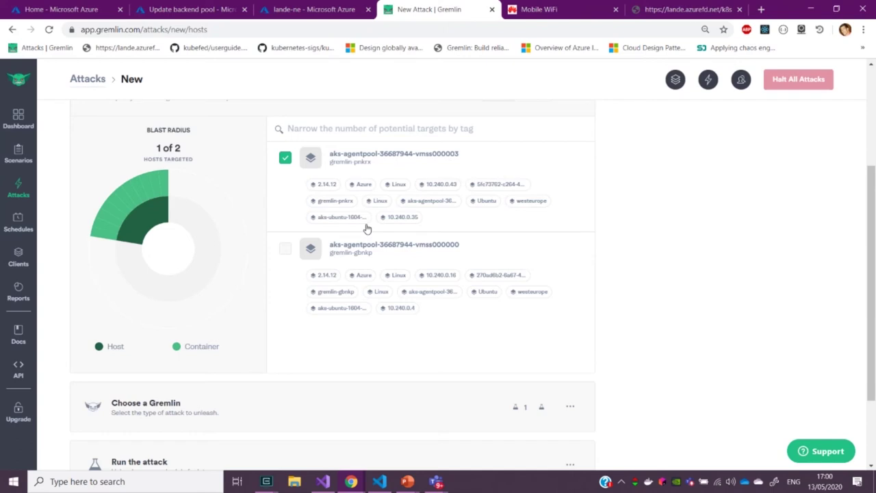
pyautogui.click(285, 250)
pyautogui.scroll(-2, 798, 303)
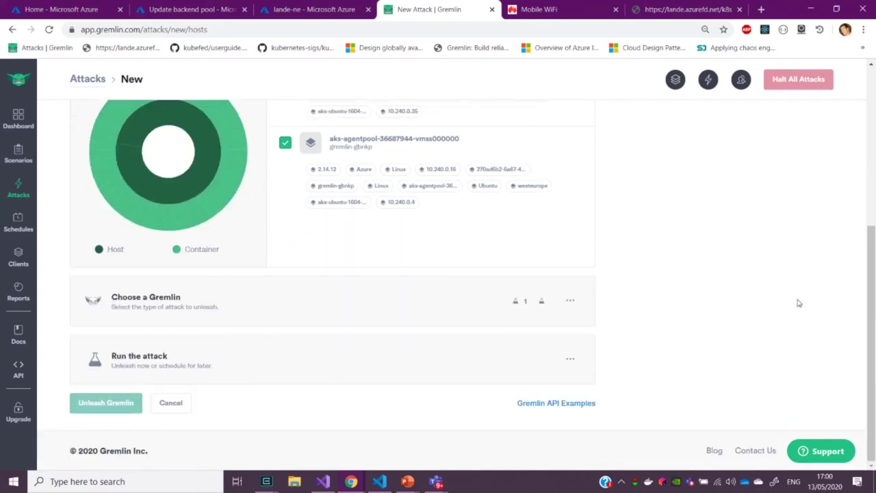
pyautogui.hotkey('alt', 'Tab')
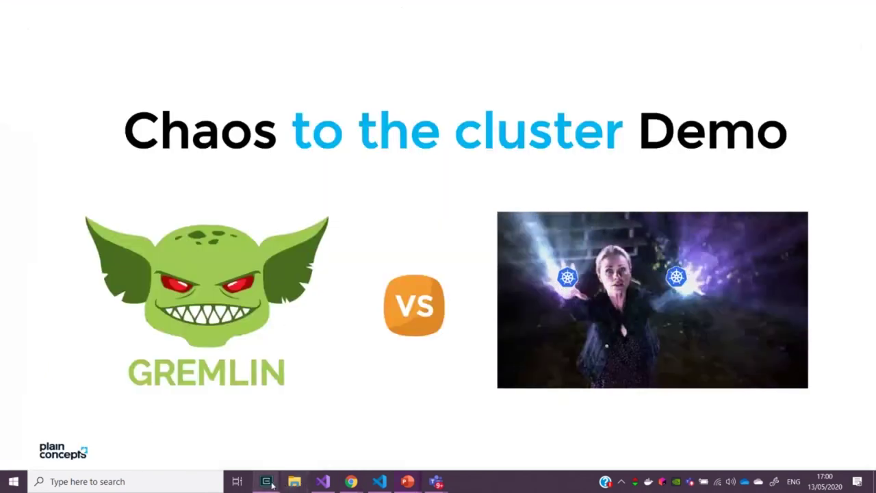
pyautogui.moveTo(266, 482)
pyautogui.click(230, 443)
pyautogui.press('Up')
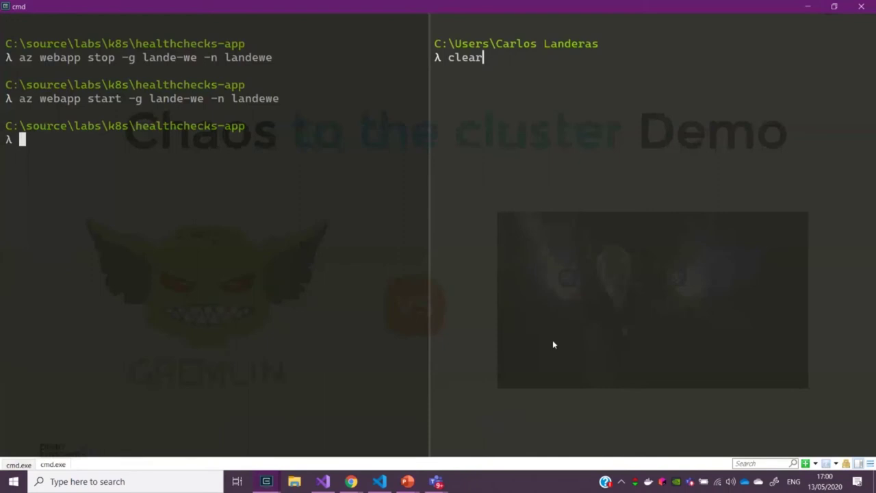
pyautogui.press('Up')
pyautogui.press('Return')
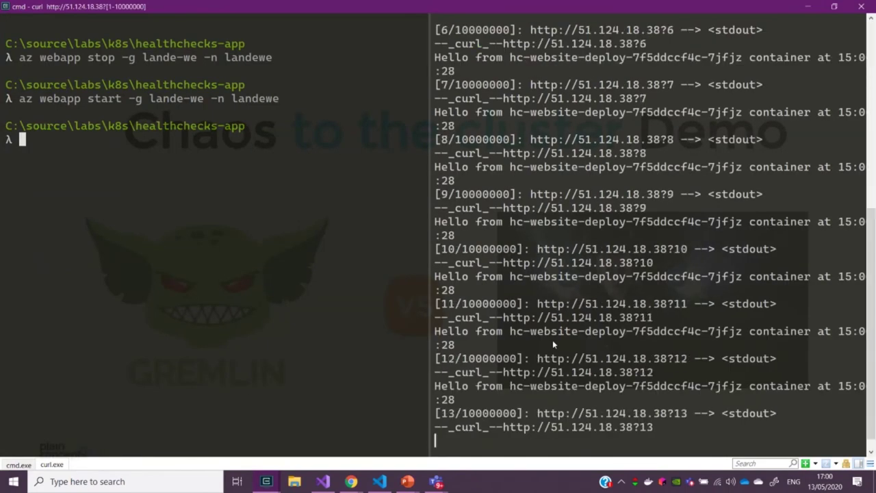
pyautogui.hotkey('ctrl', 'c')
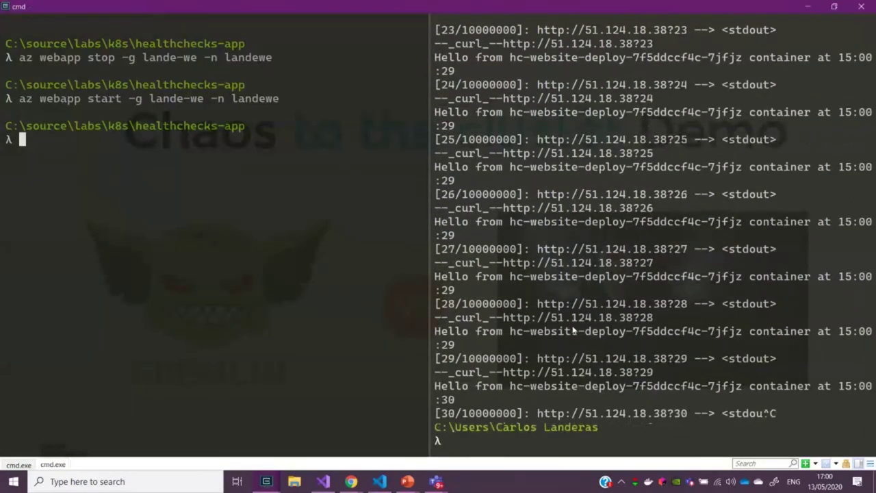
pyautogui.write('curl http.(')
pyautogui.press('BackSpace')
pyautogui.press('BackSpace')
pyautogui.write(':')
pyautogui.press('Up')
pyautogui.press('BackSpace')
pyautogui.press('BackSpace')
pyautogui.press('BackSpace')
pyautogui.press('BackSpace')
pyautogui.press('BackSpace')
pyautogui.press('BackSpace')
pyautogui.press('BackSpace')
pyautogui.press('BackSpace')
pyautogui.press('BackSpace')
pyautogui.press('BackSpace')
pyautogui.press('BackSpace')
pyautogui.press('BackSpace')
pyautogui.press('BackSpace')
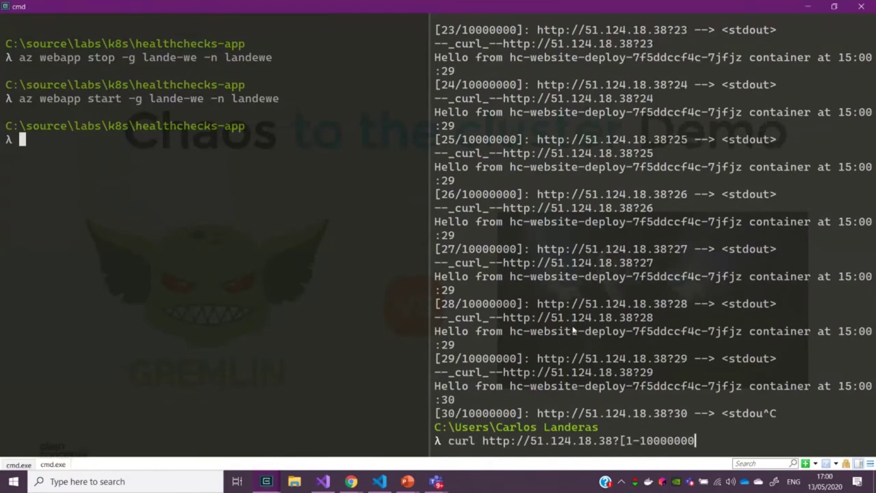
pyautogui.press('Return')
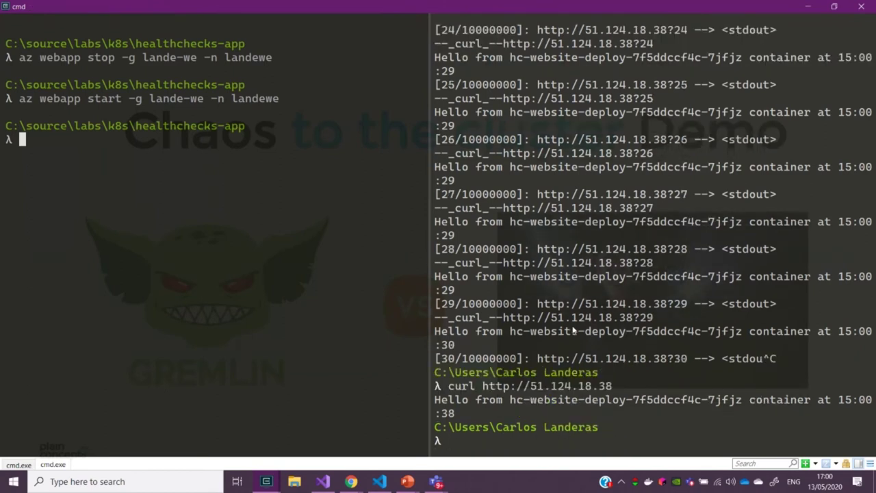
pyautogui.press('Up')
pyautogui.press('Return')
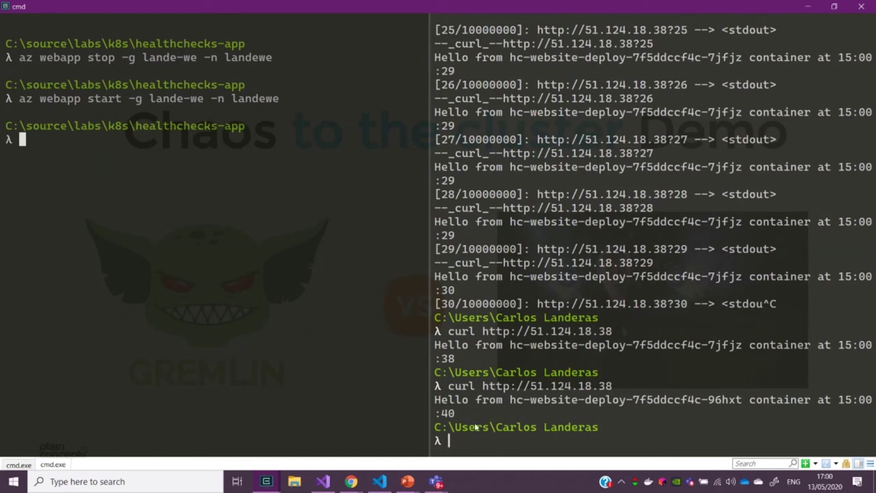
# - List the cluster's pods with kubectl get pods and widen that terminal pane so each pod fits on one line
pyautogui.write('kubectl get pods')
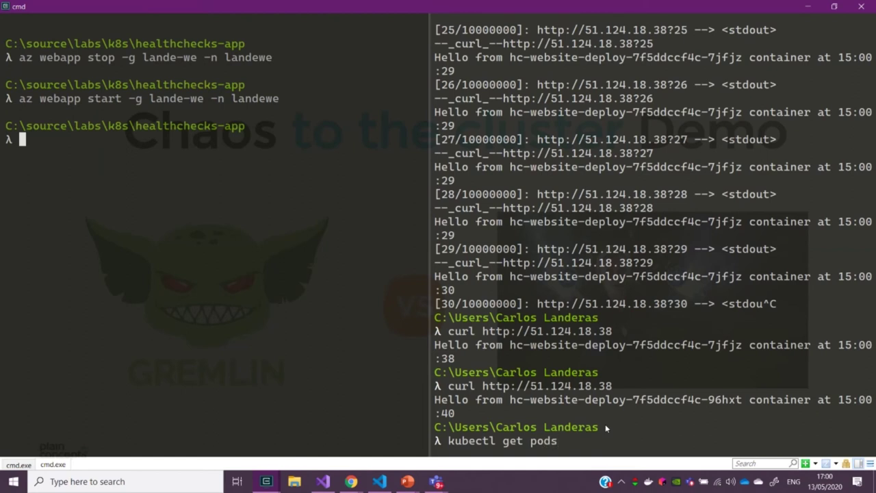
pyautogui.press('Return')
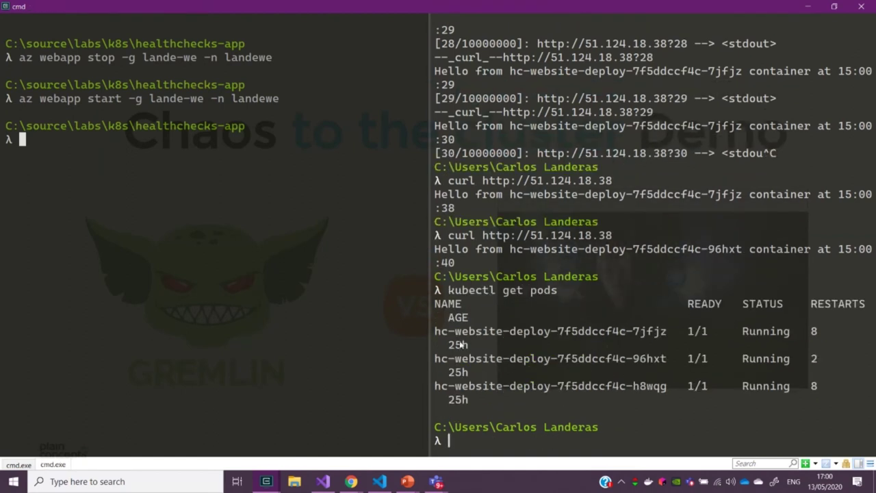
pyautogui.moveTo(430, 335); pyautogui.dragTo(386, 346)
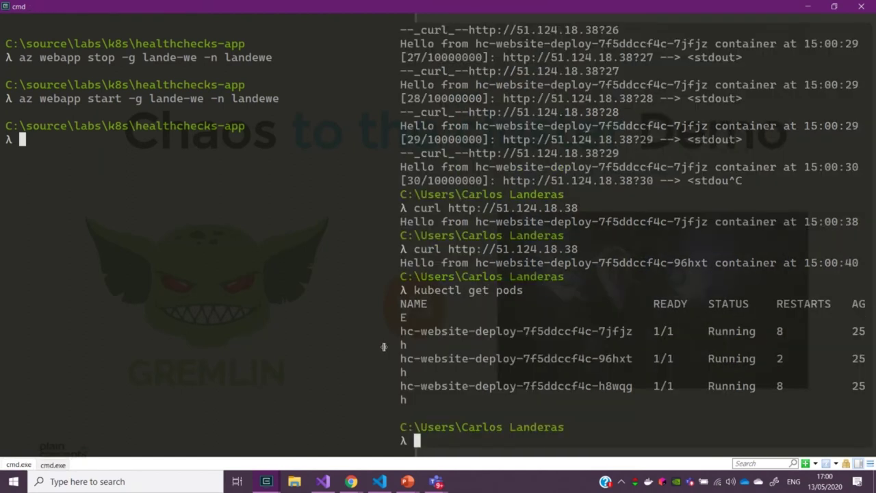
pyautogui.moveTo(594, 372); pyautogui.dragTo(623, 400)
# - Run kubectl get pods in the healthchecks-app pane and repeat it in the curl pane
pyautogui.click(275, 373)
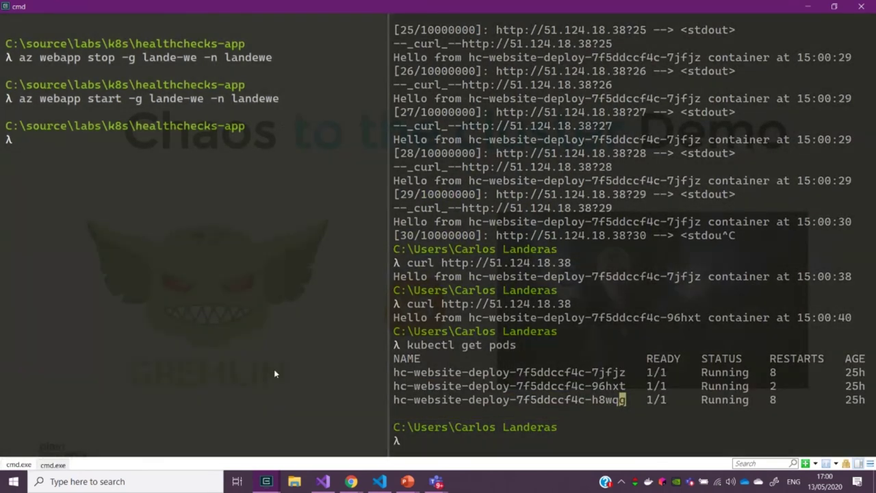
pyautogui.write('kubectl get pods')
pyautogui.press('Return')
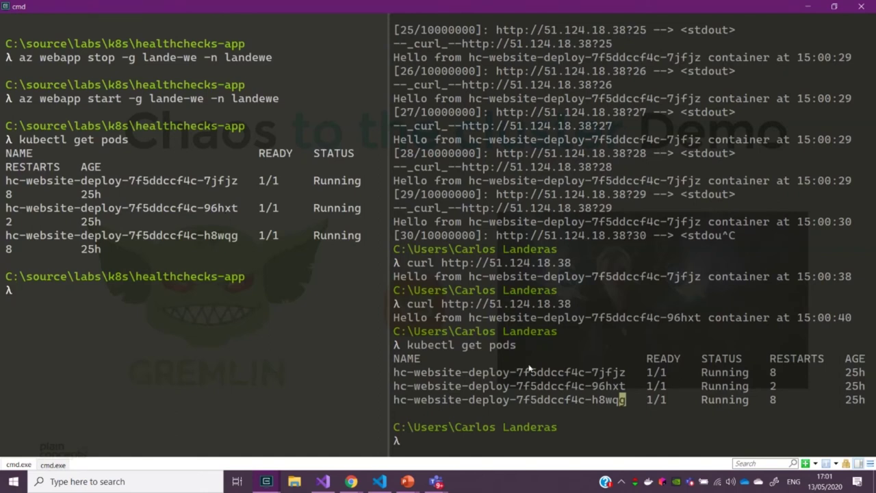
pyautogui.click(566, 380)
pyautogui.press('Up')
pyautogui.press('Return')
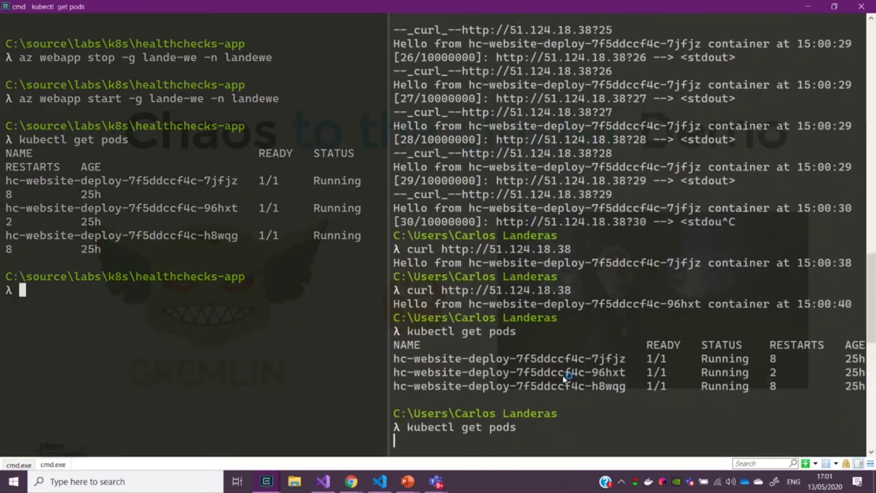
pyautogui.press('Up')
pyautogui.press('Up')
pyautogui.press('Return')
pyautogui.press('Up')
pyautogui.press('Return')
pyautogui.press('Up')
pyautogui.press('Return')
pyautogui.press('Up')
pyautogui.press('Return')
pyautogui.press('Up')
pyautogui.press('Up')
pyautogui.press('Up')
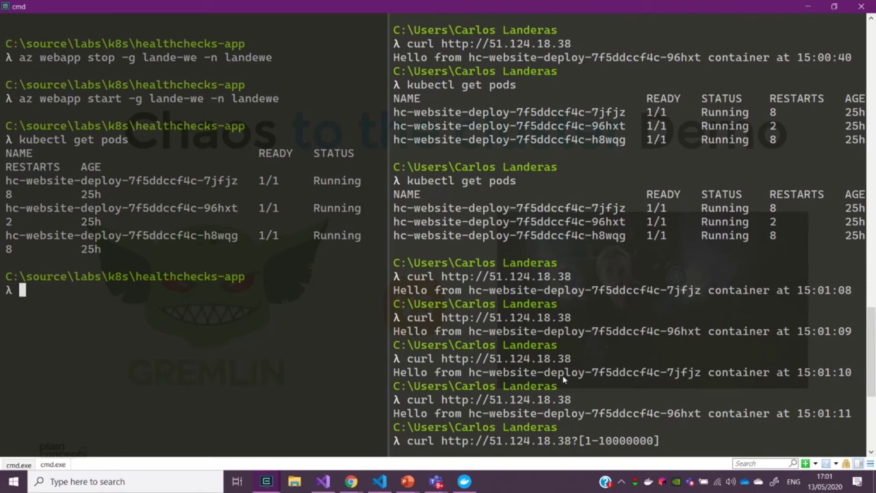
pyautogui.press('Return')
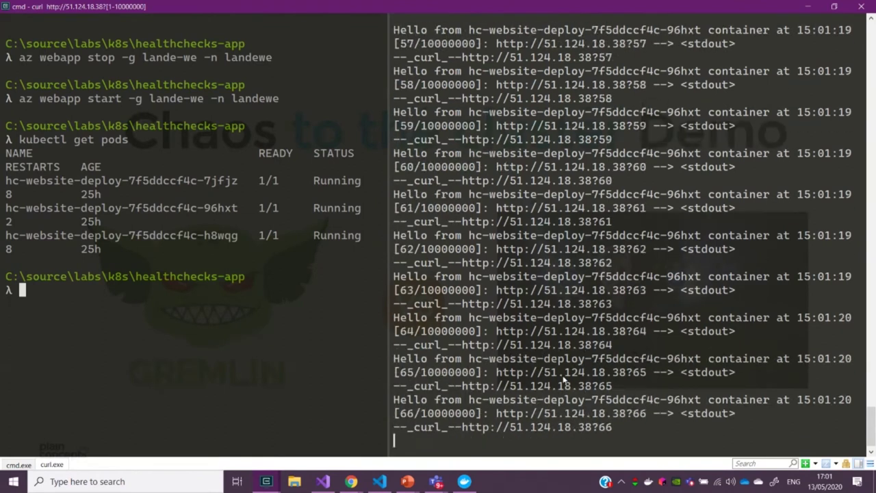
# - Switch to the Gremlin attack page in Chrome and choose the Shutdown attack from the State category
pyautogui.hotkey('alt', 'Tab')
pyautogui.hotkey('alt', 'Tab')
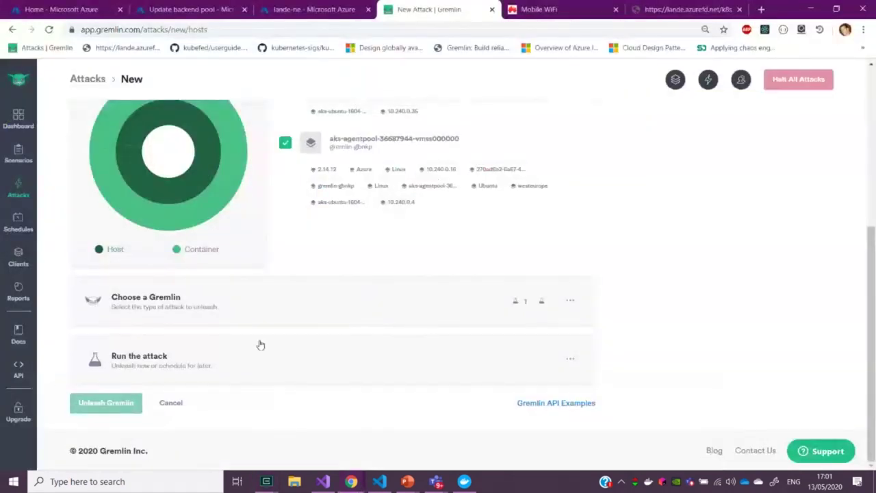
pyautogui.click(159, 306)
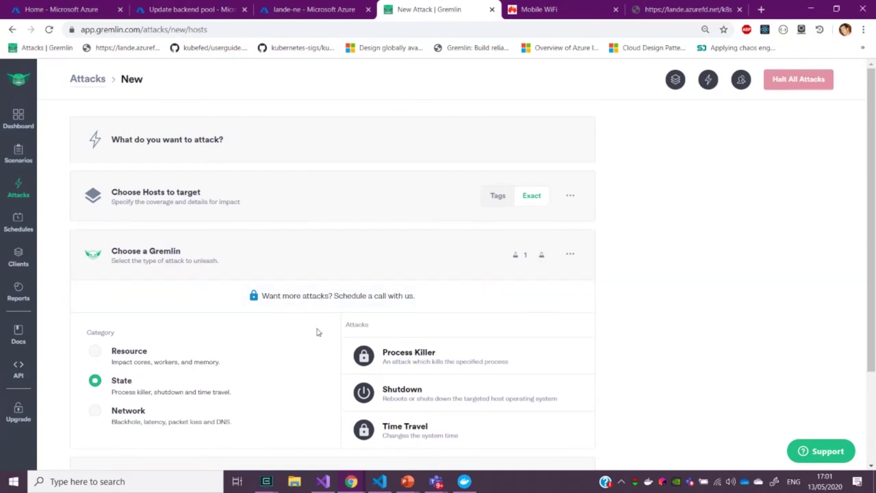
pyautogui.scroll(-1, 120, 350)
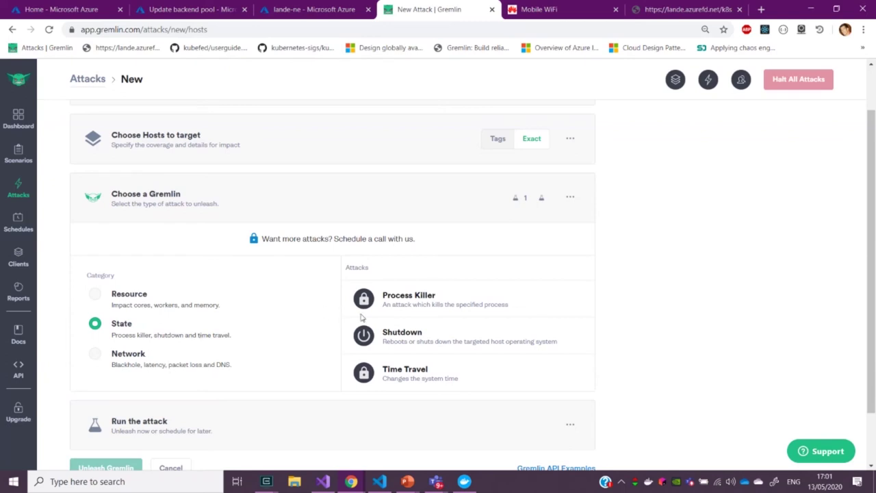
pyautogui.click(424, 335)
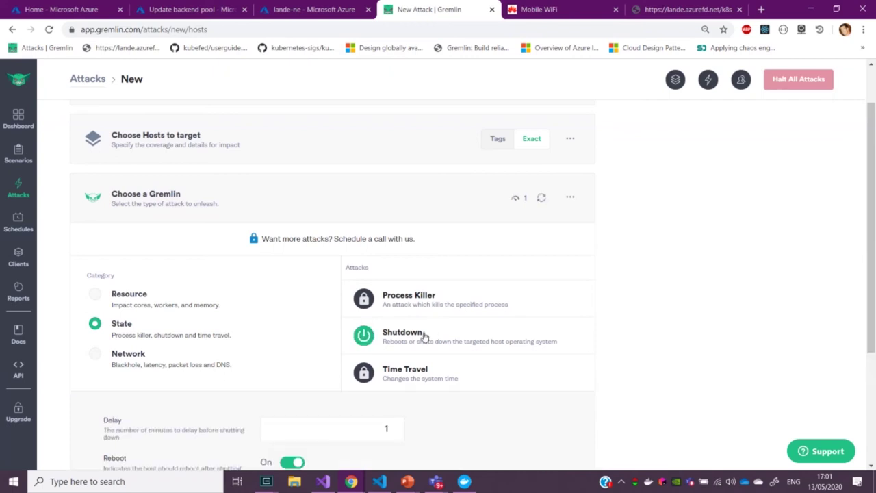
# - Set the shutdown delay to 0 minutes, unleash the attack and check its configuration and stage details
pyautogui.scroll(-3, 424, 336)
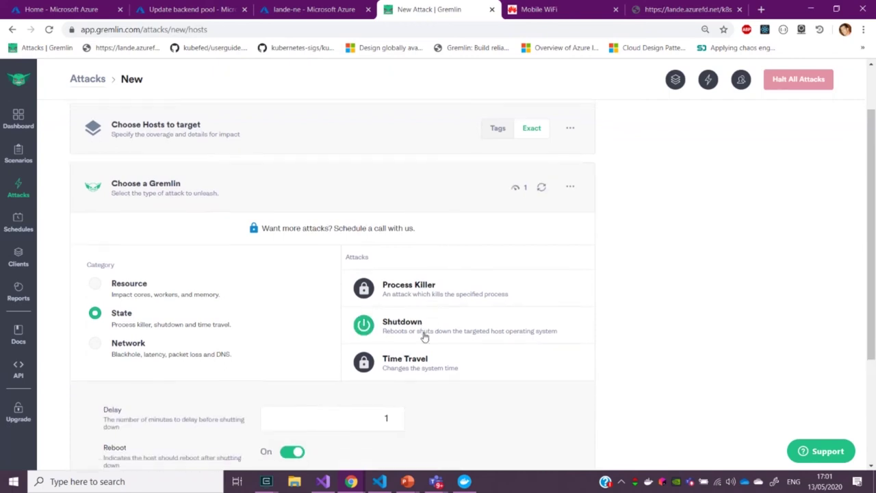
pyautogui.doubleClick(386, 251)
pyautogui.write('0')
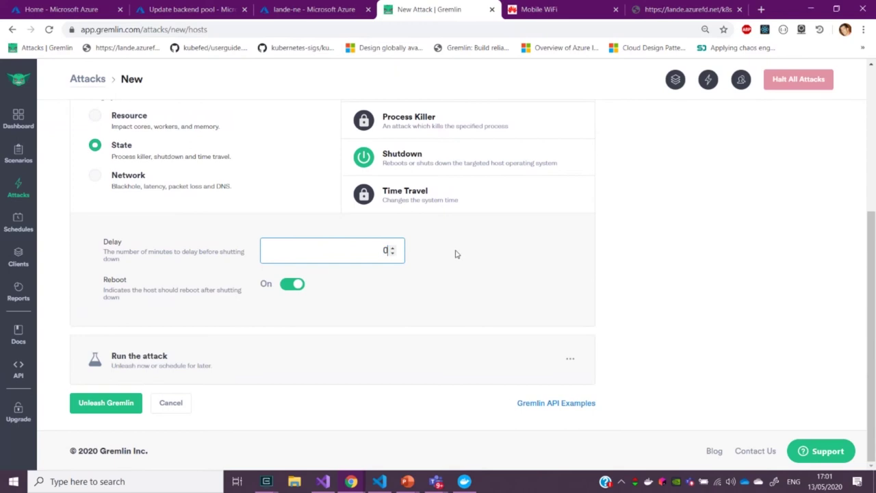
pyautogui.click(106, 404)
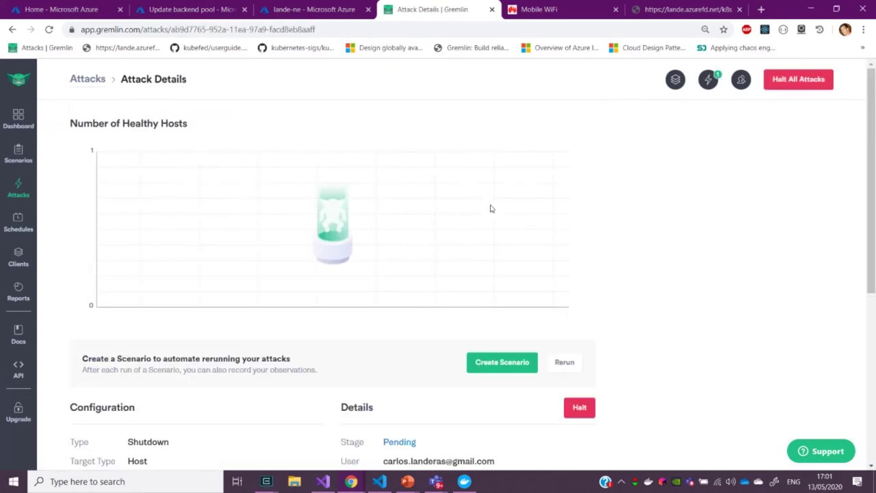
pyautogui.scroll(-3, 490, 209)
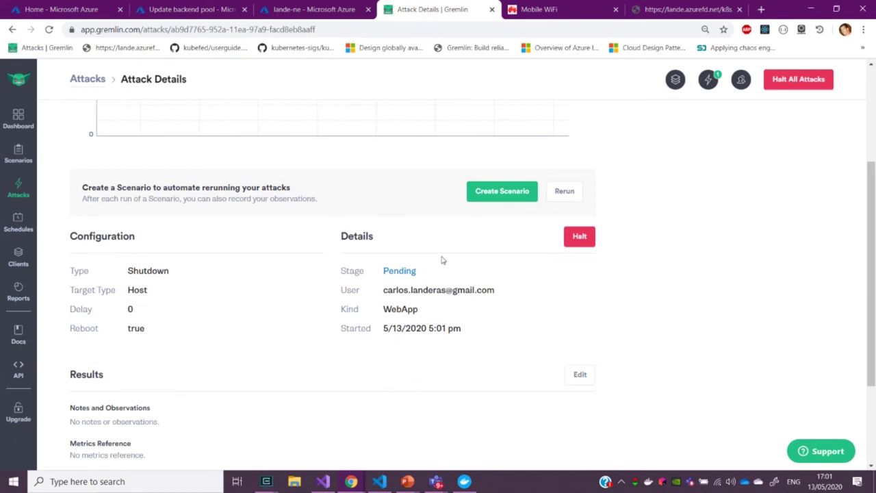
pyautogui.hotkey('alt', 'Tab')
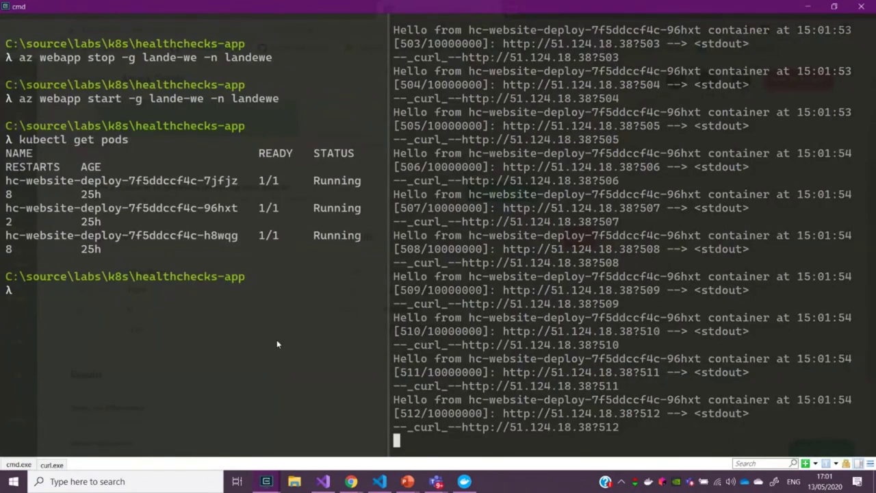
pyautogui.press('Up')
pyautogui.press('Up')
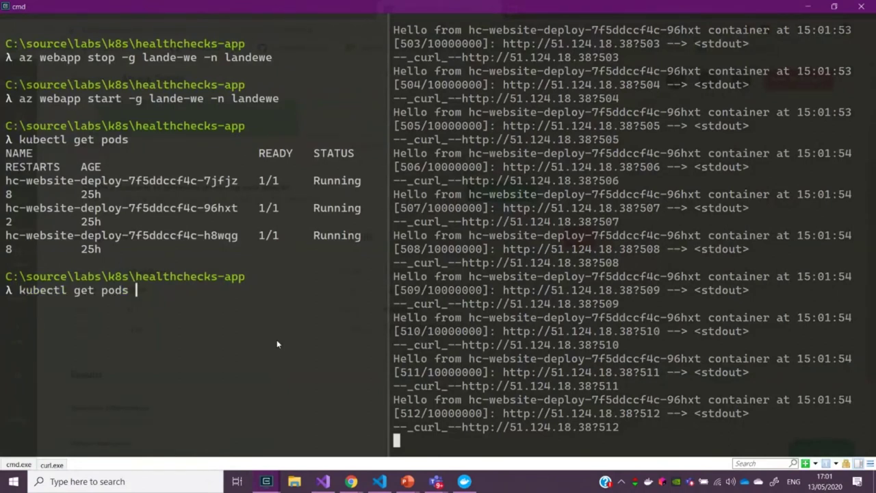
pyautogui.press('Up')
pyautogui.press('Up')
pyautogui.press('Up')
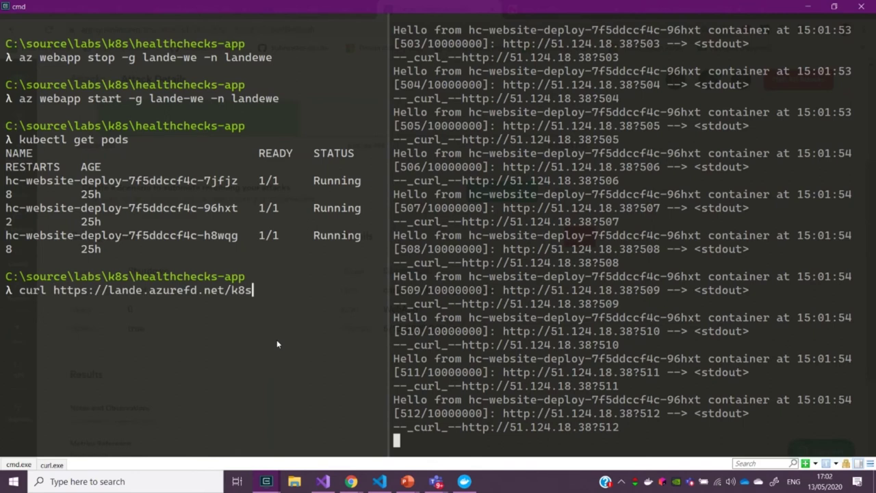
pyautogui.press('Return')
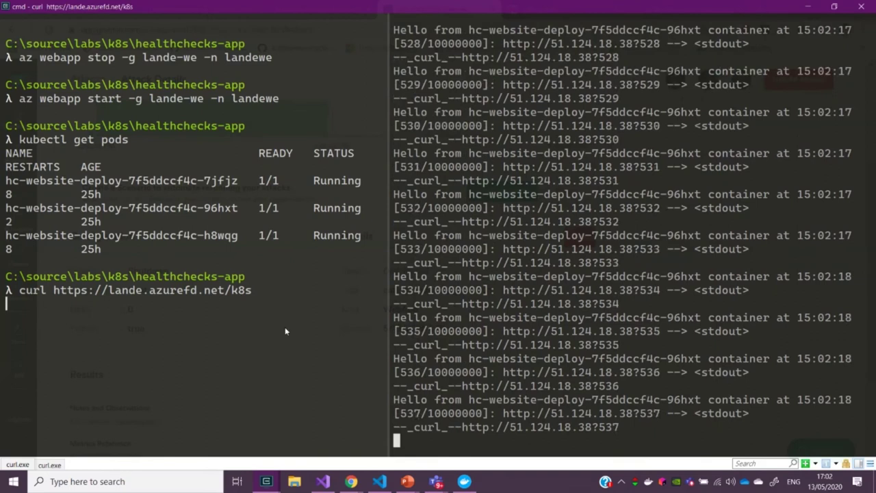
pyautogui.click(621, 329)
pyautogui.click(241, 413)
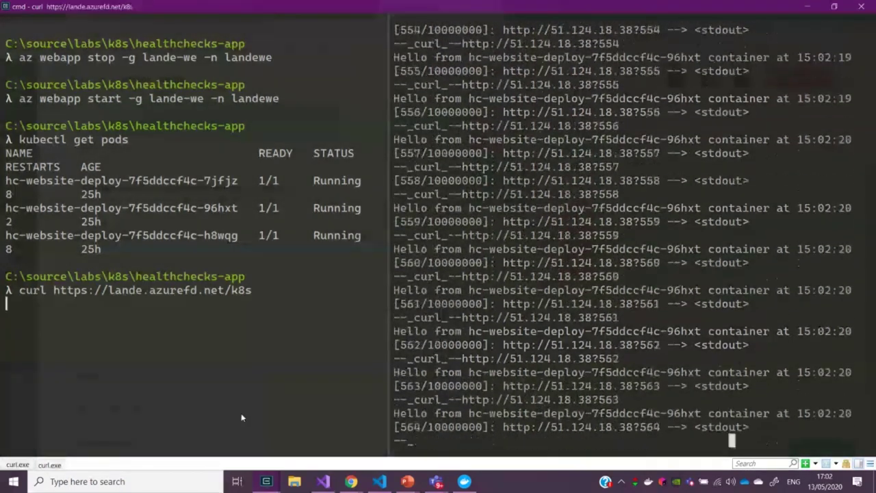
pyautogui.hotkey('ctrl', 'c')
pyautogui.press('Up')
pyautogui.press('Return')
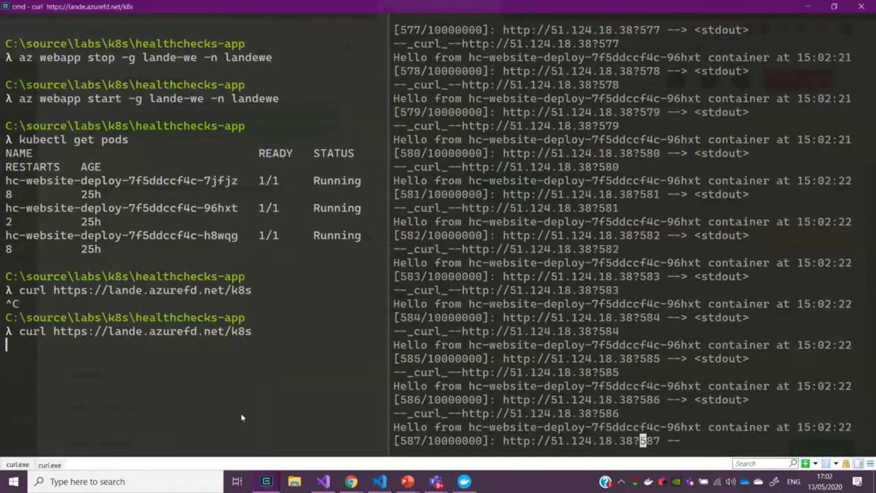
pyautogui.hotkey('ctrl', 'c')
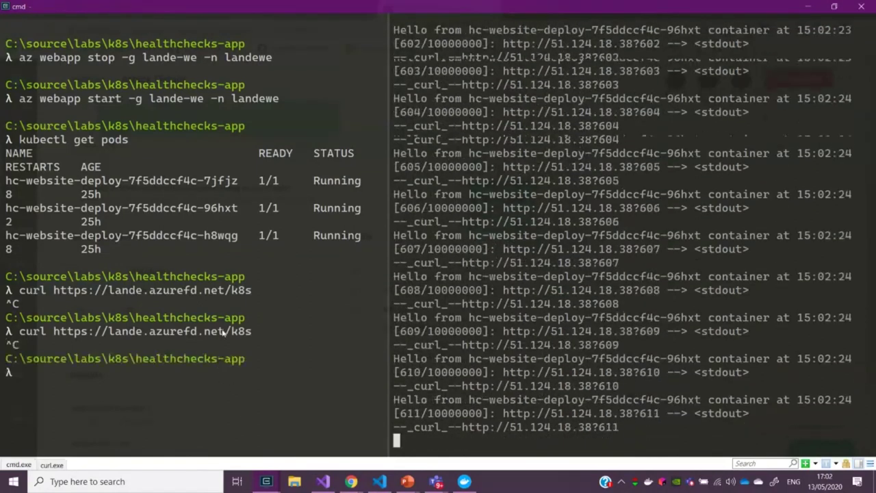
pyautogui.doubleClick(223, 331)
pyautogui.hotkey('alt', 'Tab')
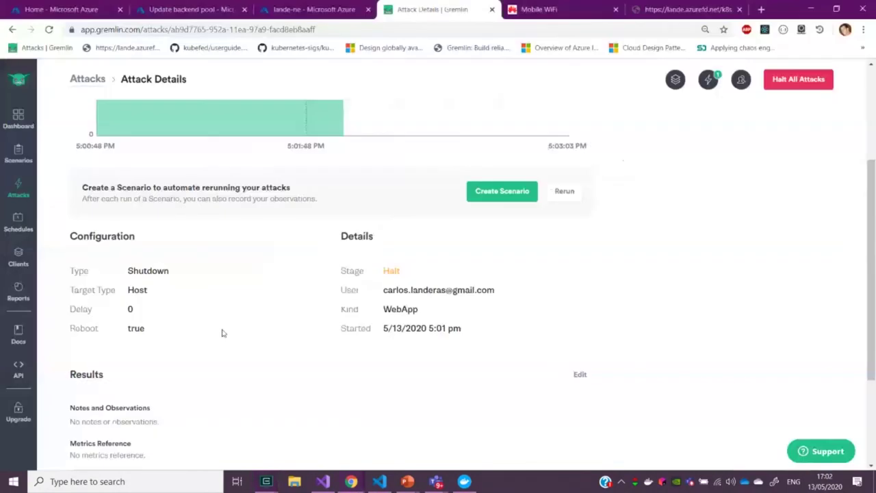
pyautogui.hotkey('ctrl', 'shift', 'n')
pyautogui.hotkey('ctrl', 'v')
pyautogui.press('Return')
pyautogui.press('F5')
# - Highlight the hfntl suffix of the responding container's name and enlarge the page to 300%
pyautogui.moveTo(168, 67); pyautogui.dragTo(188, 69)
pyautogui.hotkey('ctrl', '+')
pyautogui.hotkey('ctrl', '+')
pyautogui.hotkey('ctrl', '+')
pyautogui.hotkey('ctrl', '+')
pyautogui.hotkey('ctrl', '+')
pyautogui.hotkey('ctrl', '+')
pyautogui.hotkey('ctrl', '+')
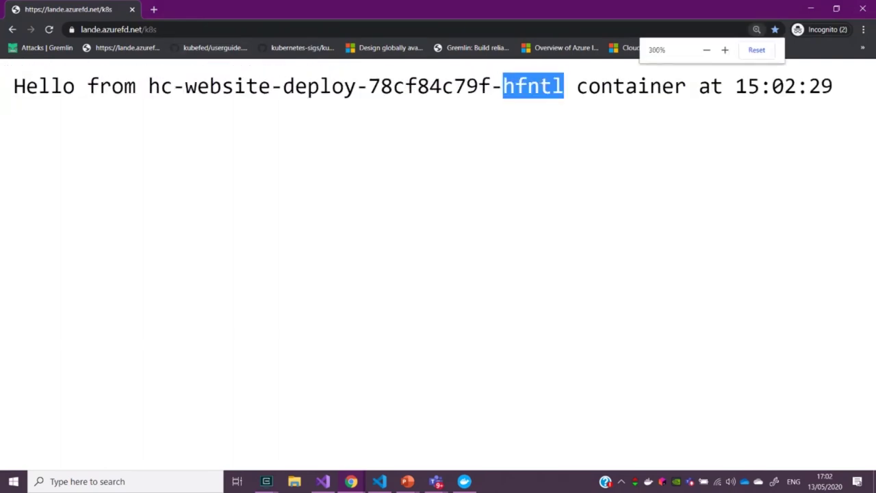
# - Return to the terminal and highlight the 7jfjz, 96hxt and h8wqg suffixes of the listed pods one after another
pyautogui.hotkey('alt', 'Tab')
pyautogui.hotkey('alt', 'Tab')
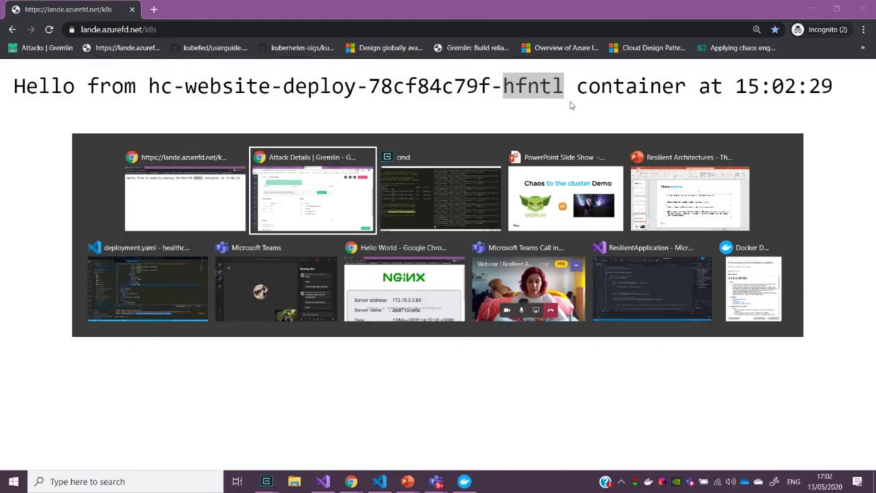
pyautogui.moveTo(204, 181); pyautogui.dragTo(239, 181)
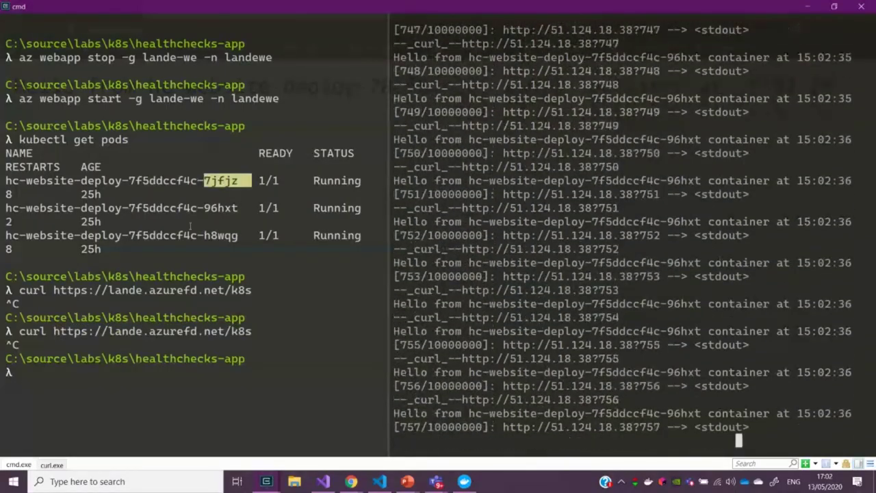
pyautogui.moveTo(204, 208); pyautogui.dragTo(238, 209)
pyautogui.moveTo(204, 235); pyautogui.dragTo(239, 235)
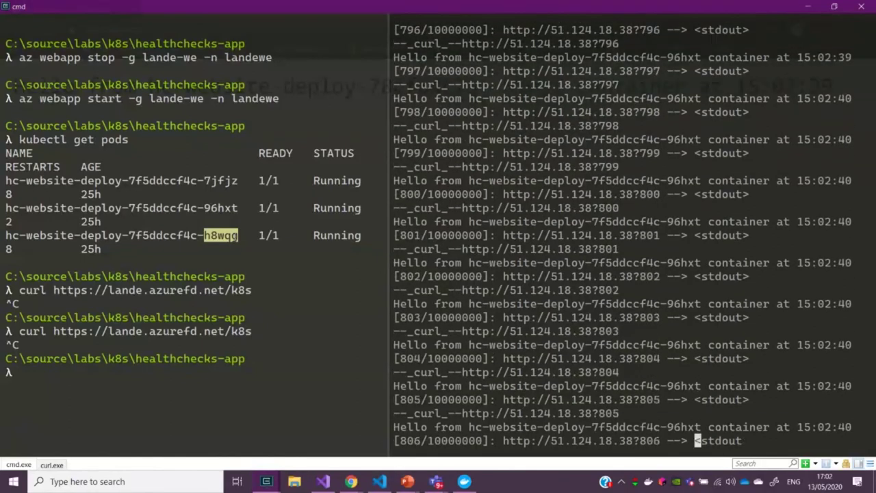
# - Switch to the incognito browser window and reload the lande.azurefd.net/k8s page three times
pyautogui.hotkey('alt', 'Tab')
pyautogui.press('F5')
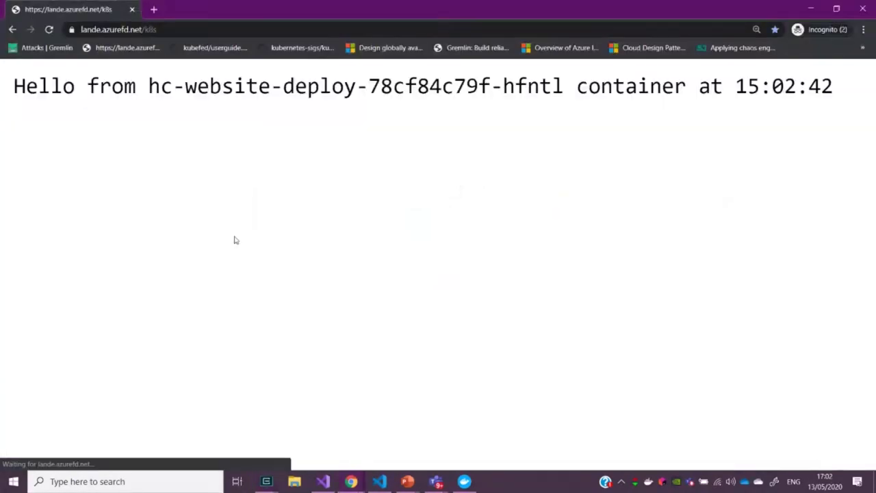
pyautogui.press('F5')
pyautogui.press('F5')
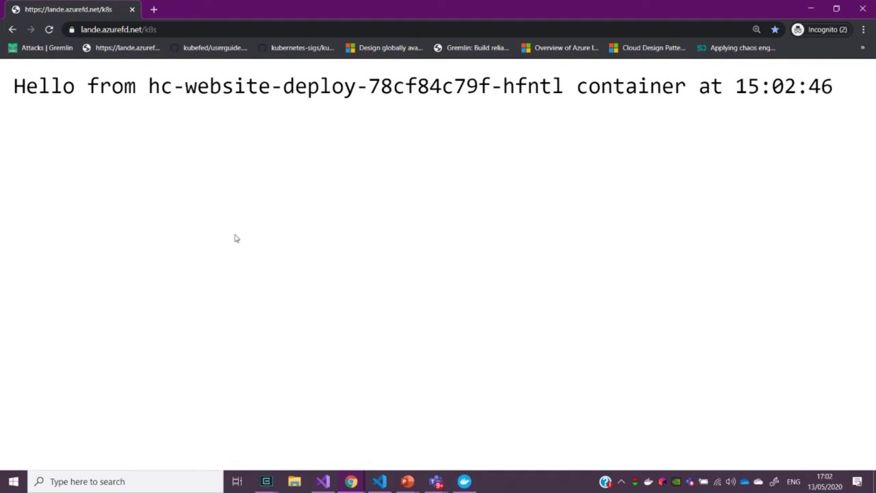
# - Stop the repeating curl requests to 51.124.18.38 in the terminal and switch to the Gremlin window in Chrome
pyautogui.hotkey('alt', 'Tab')
pyautogui.hotkey('ctrl', 'c')
pyautogui.hotkey('alt', 'Tab')
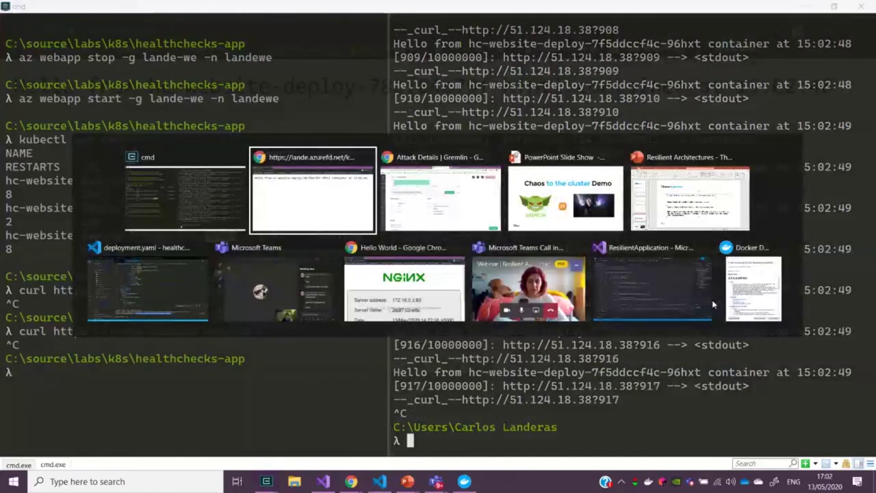
# - Create a new infrastructure attack in Gremlin and target the aks-agentpool-36687944 hosts
pyautogui.click(19, 188)
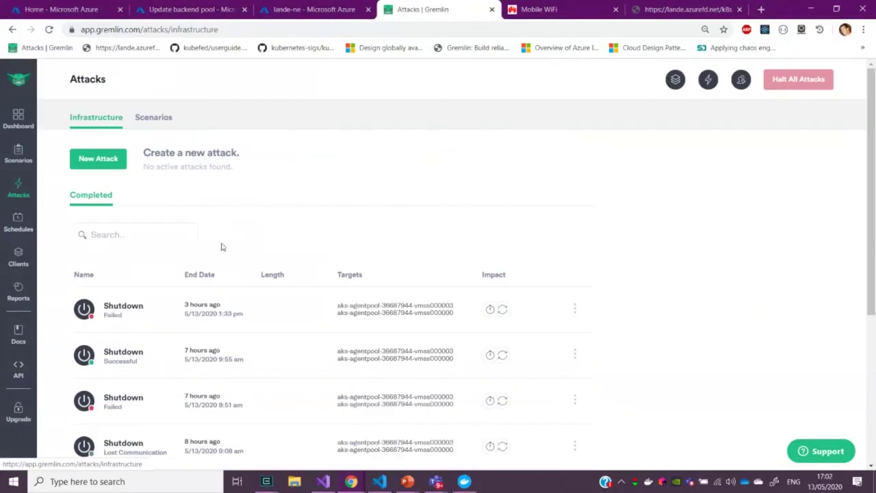
pyautogui.click(76, 163)
pyautogui.scroll(-3, 304, 282)
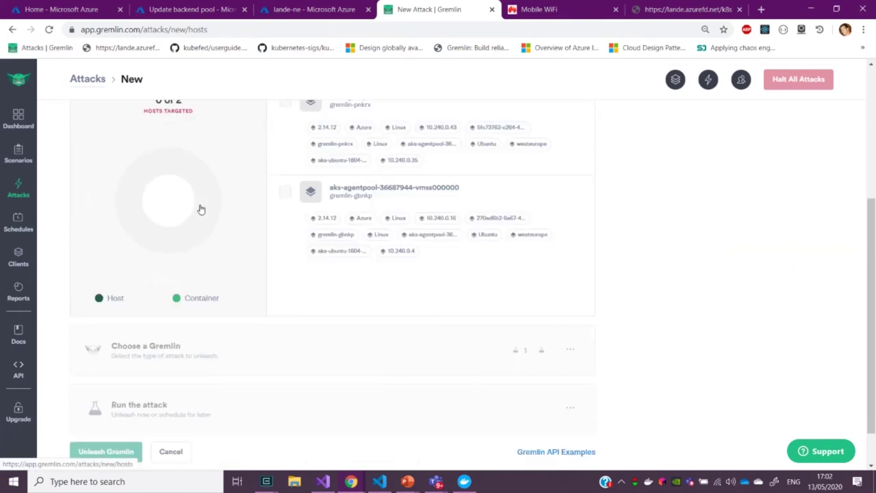
pyautogui.scroll(2, 426, 253)
pyautogui.click(285, 272)
pyautogui.scroll(-2, 293, 288)
pyautogui.scroll(-2, 294, 401)
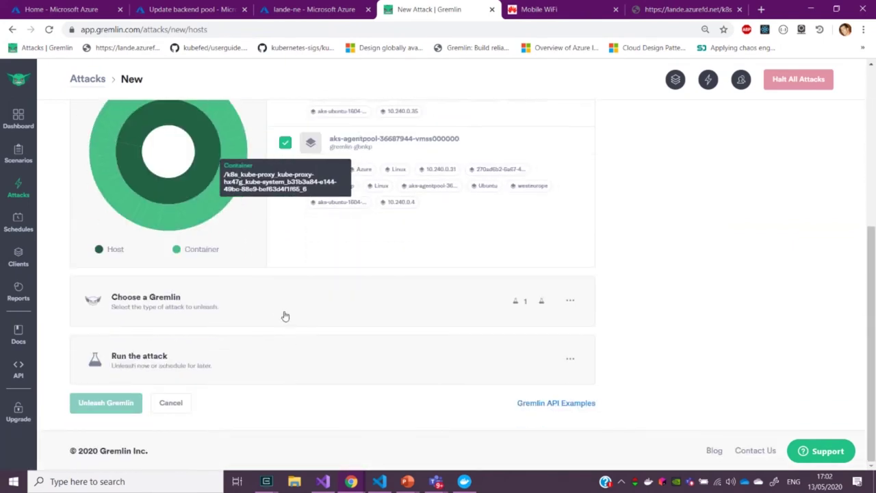
# - Choose the Shutdown attack from the State category, set its delay to 0, turn reboot off and unleash it
pyautogui.click(284, 308)
pyautogui.scroll(2, 377, 333)
pyautogui.scroll(-3, 604, 297)
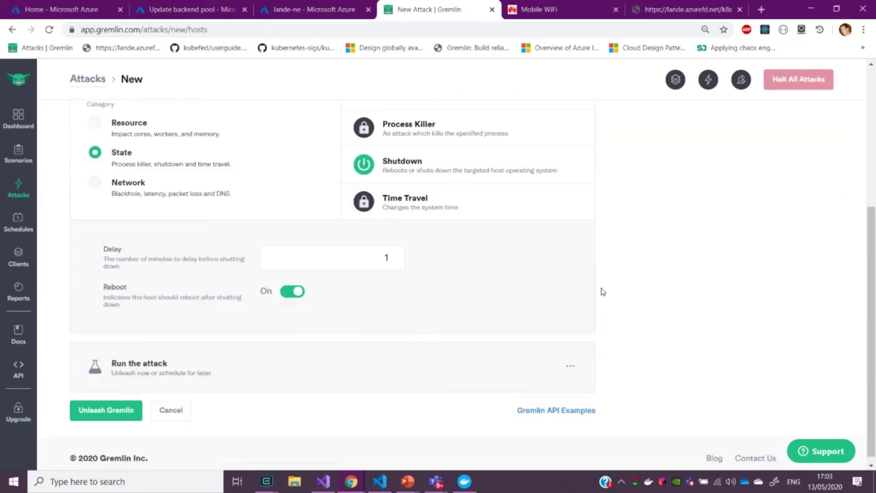
pyautogui.doubleClick(387, 258)
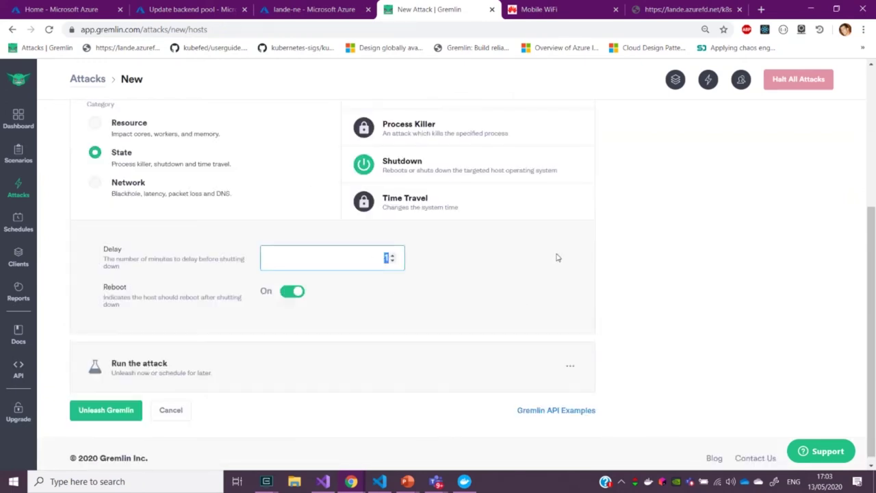
pyautogui.click(290, 291)
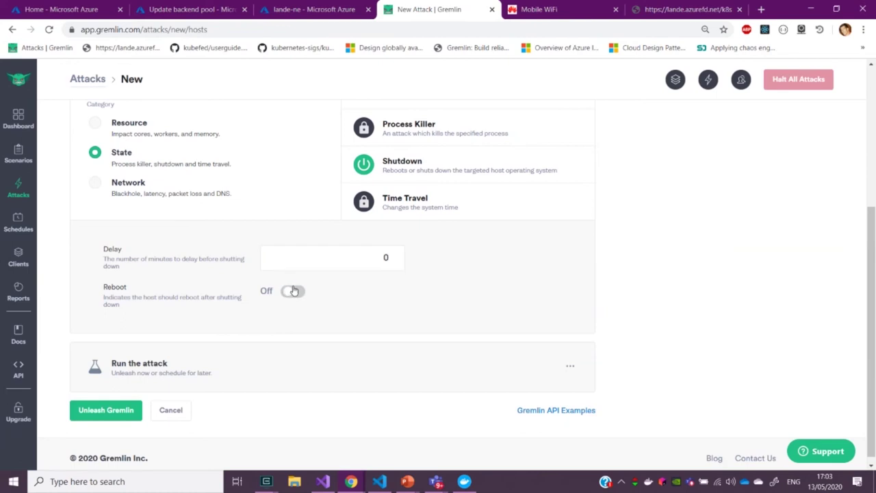
pyautogui.click(110, 410)
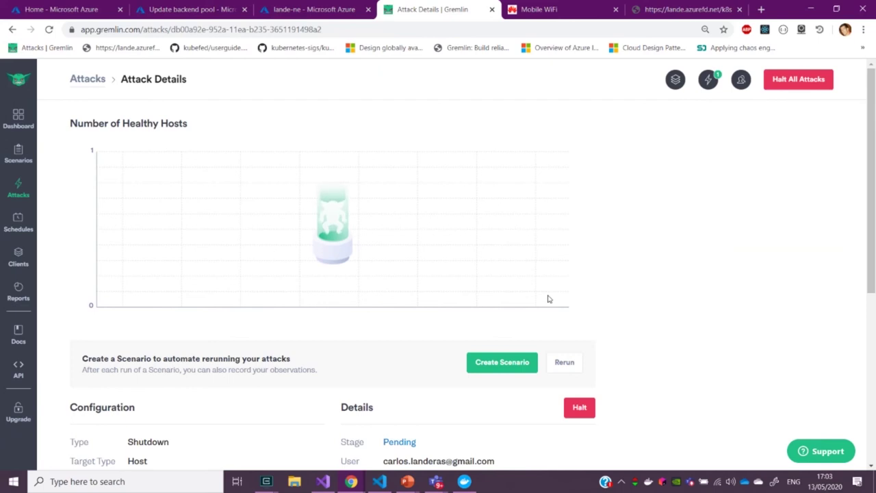
pyautogui.hotkey('alt', 'Tab')
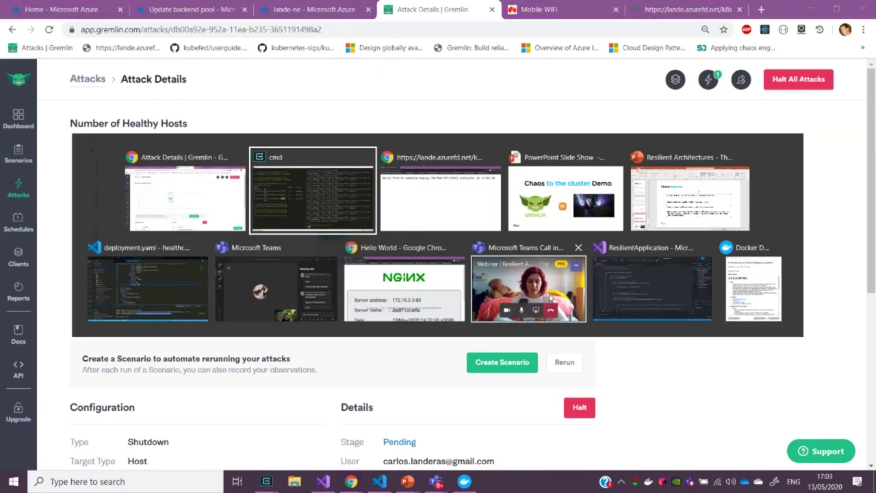
pyautogui.press('Up')
pyautogui.press('Return')
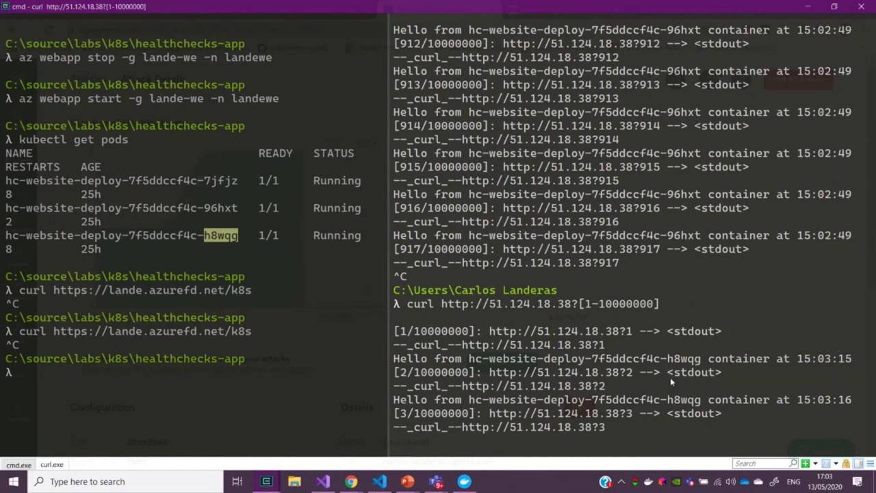
pyautogui.click(176, 411)
pyautogui.press('Up')
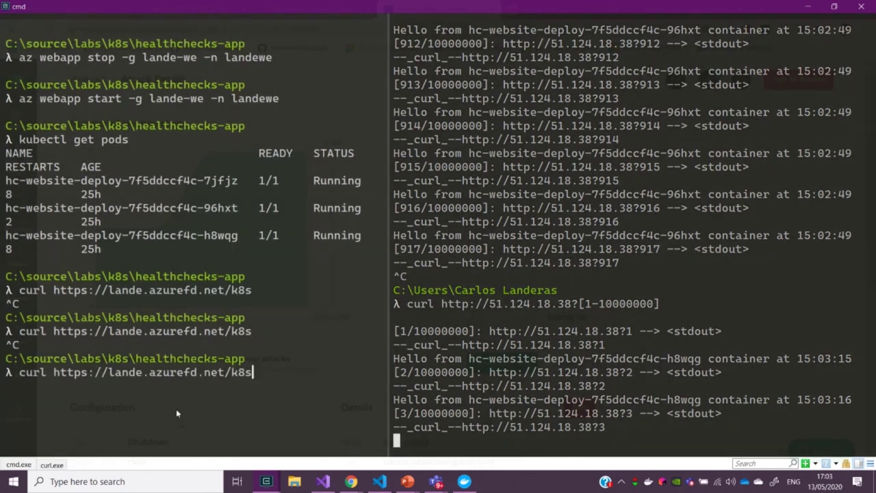
pyautogui.press('Return')
pyautogui.press('Up')
pyautogui.press('Return')
pyautogui.press('Up')
pyautogui.press('Return')
pyautogui.press('Up')
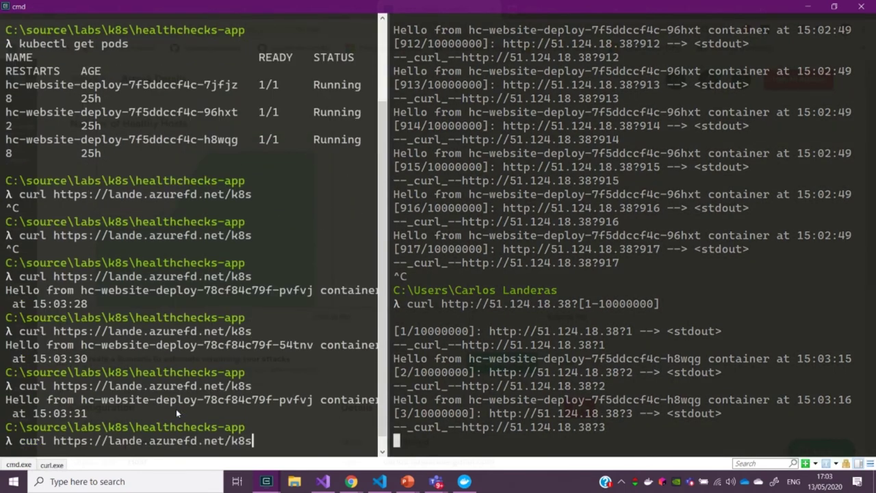
pyautogui.press('Return')
pyautogui.press('Up')
pyautogui.press('Return')
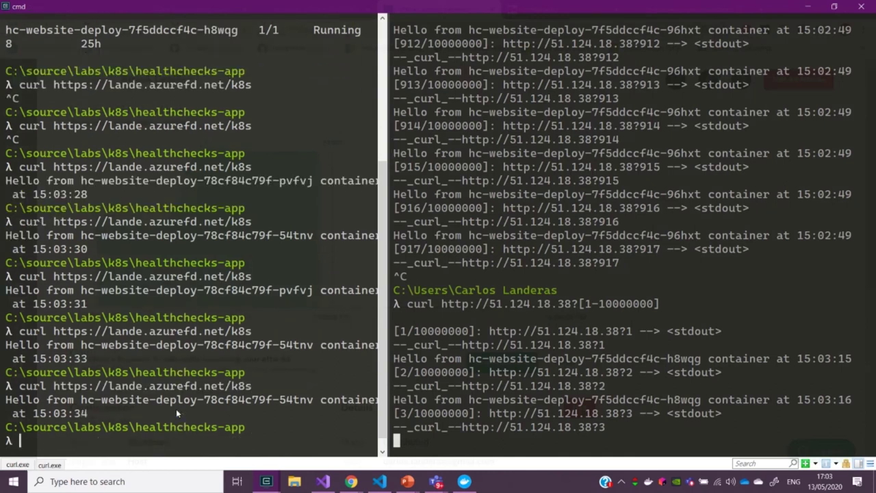
# - Begin a kubectl get command, leave it unfinished, and examine the shutdown attack's stage and host executions in Gremlin
pyautogui.write('kubectl get')
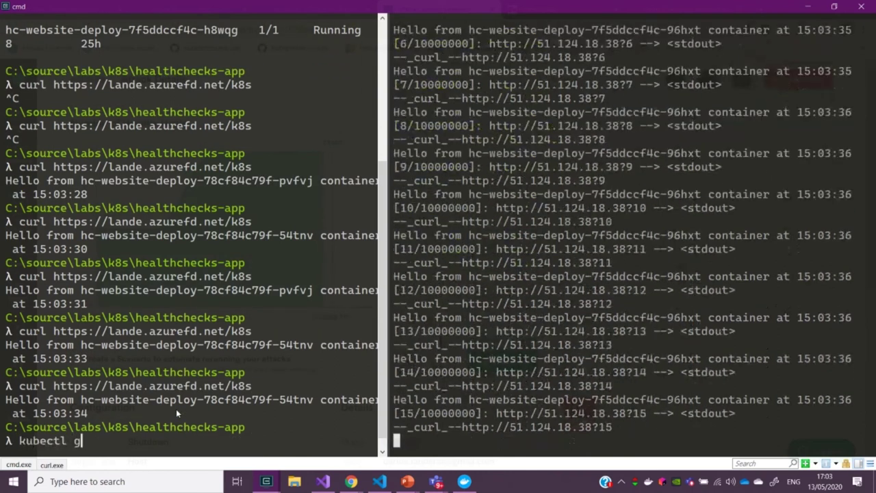
pyautogui.click(707, 360)
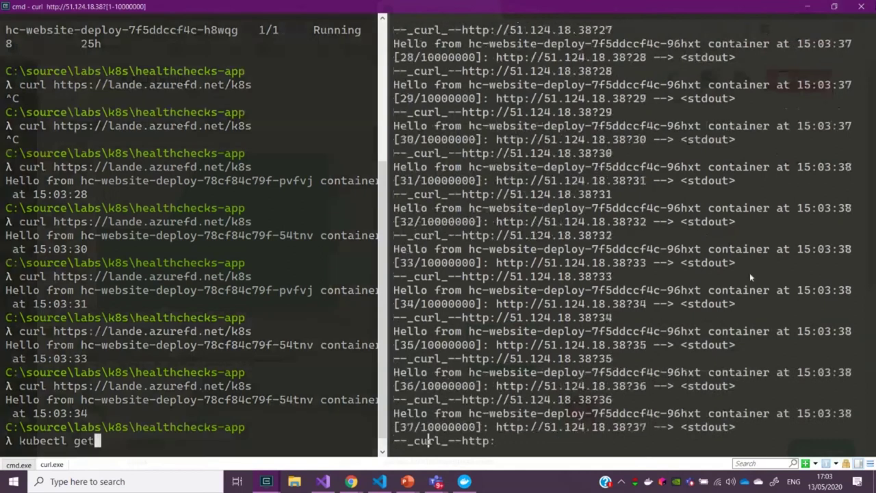
pyautogui.hotkey('alt', 'Tab')
pyautogui.scroll(-5, 514, 401)
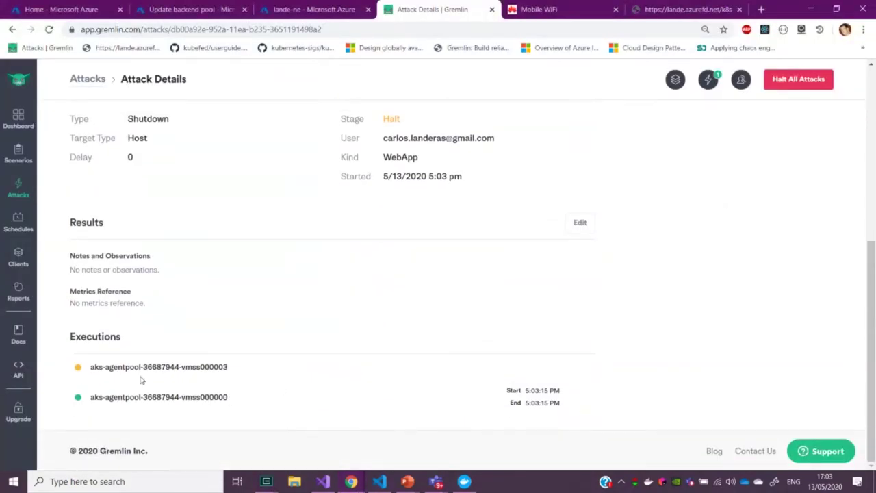
pyautogui.scroll(3, 303, 290)
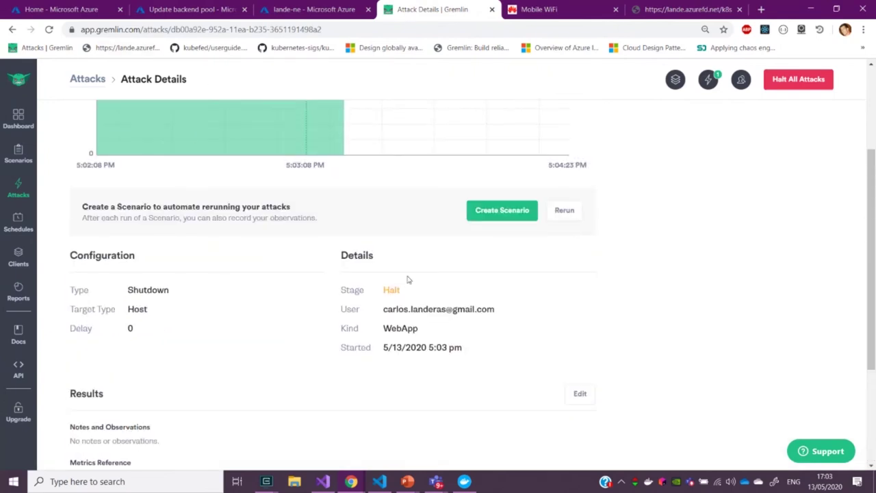
pyautogui.hotkey('alt', 'Tab')
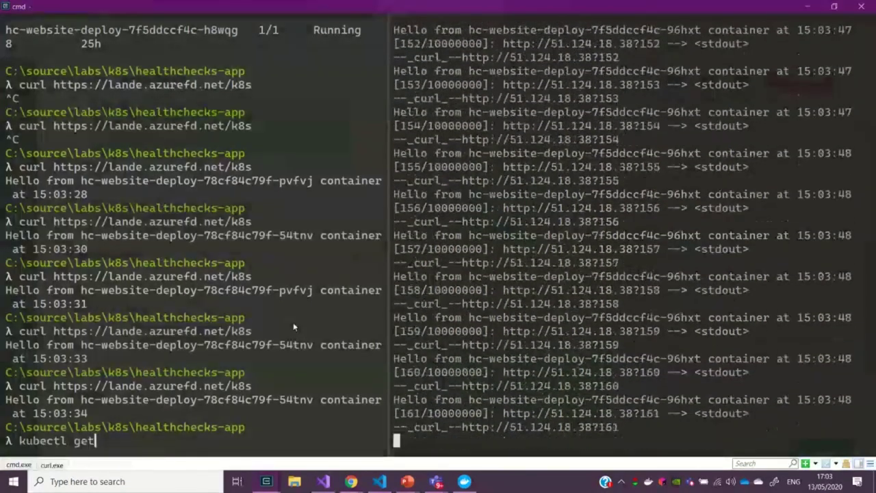
pyautogui.press('Up')
pyautogui.press('Return')
pyautogui.press('Up')
pyautogui.press('Return')
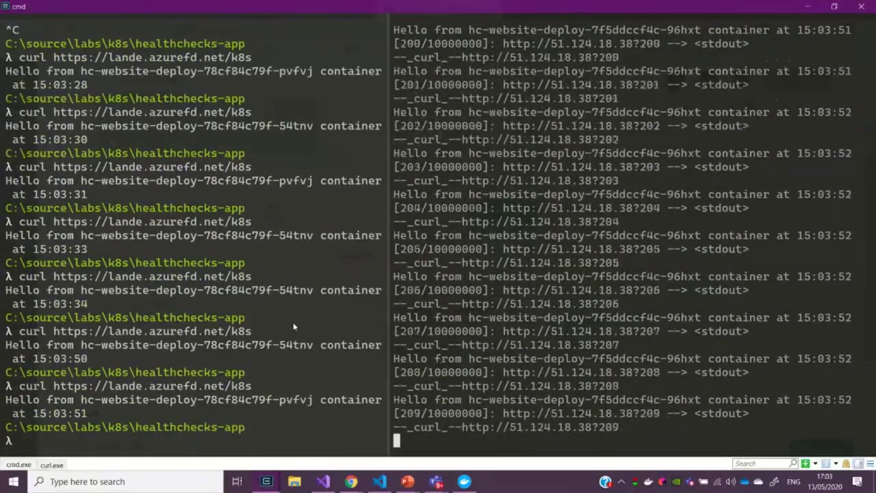
pyautogui.press('Up')
pyautogui.press('Return')
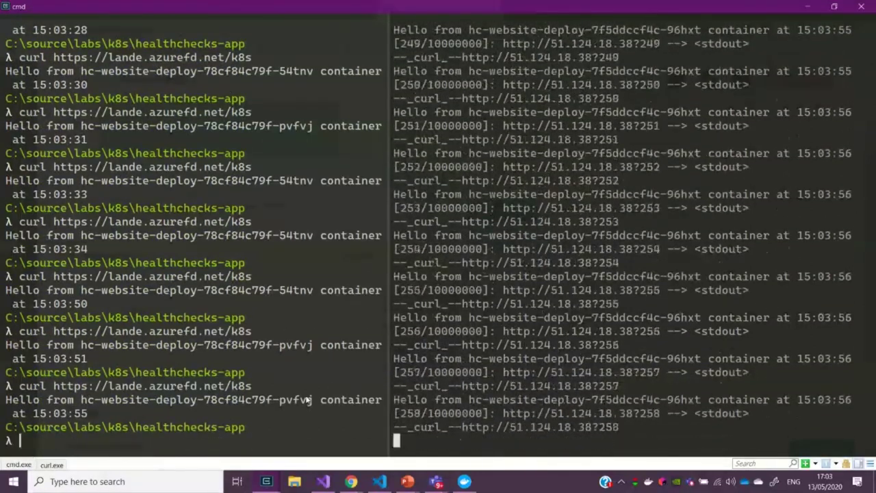
pyautogui.doubleClick(310, 399)
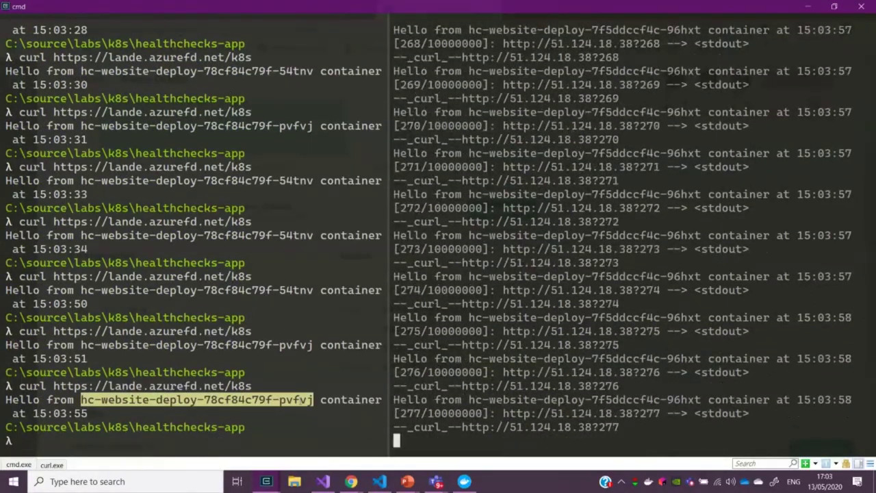
# - Switch to the Azure portal in Chrome and open the lande Front Door resource from the recent resources
pyautogui.hotkey('alt', 'Tab')
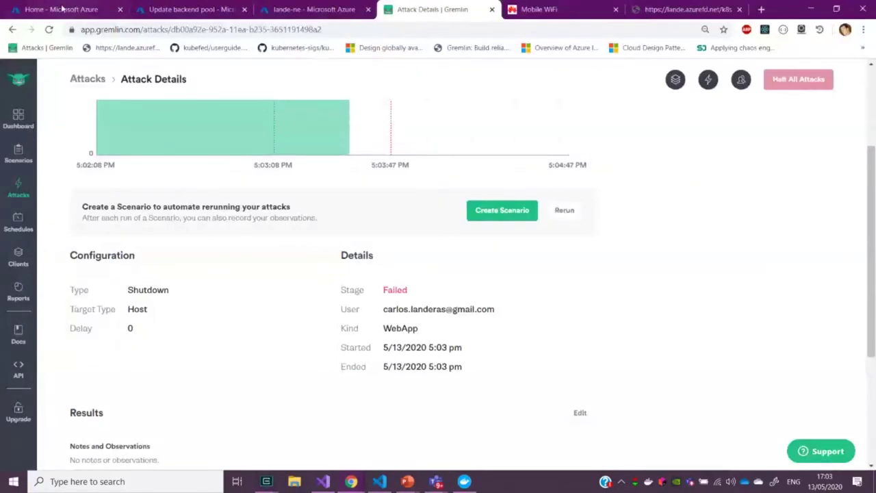
pyautogui.click(77, 9)
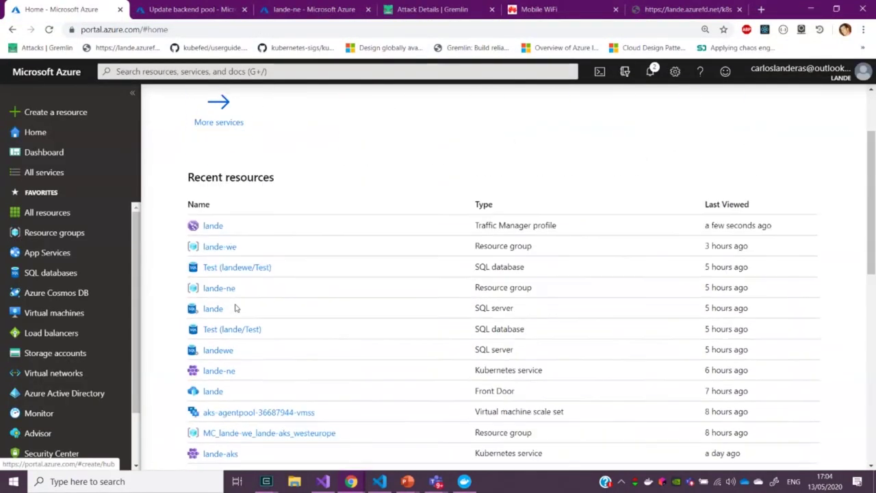
pyautogui.scroll(-1, 235, 309)
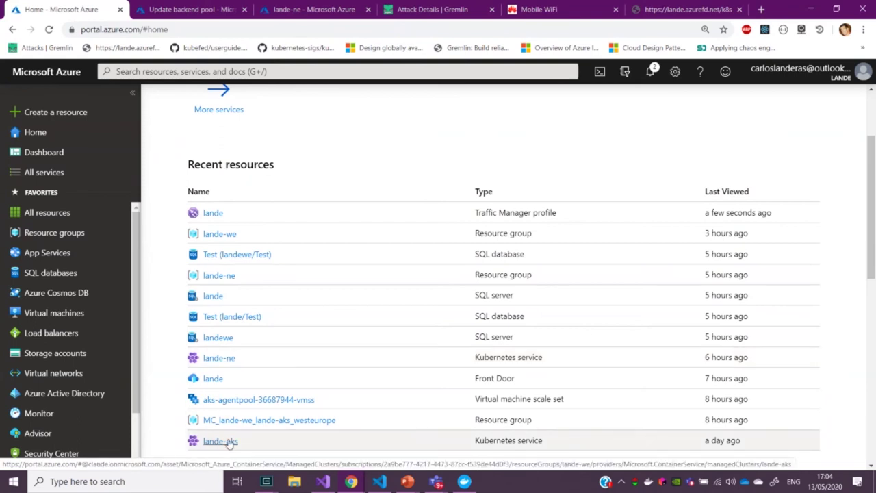
pyautogui.click(206, 380)
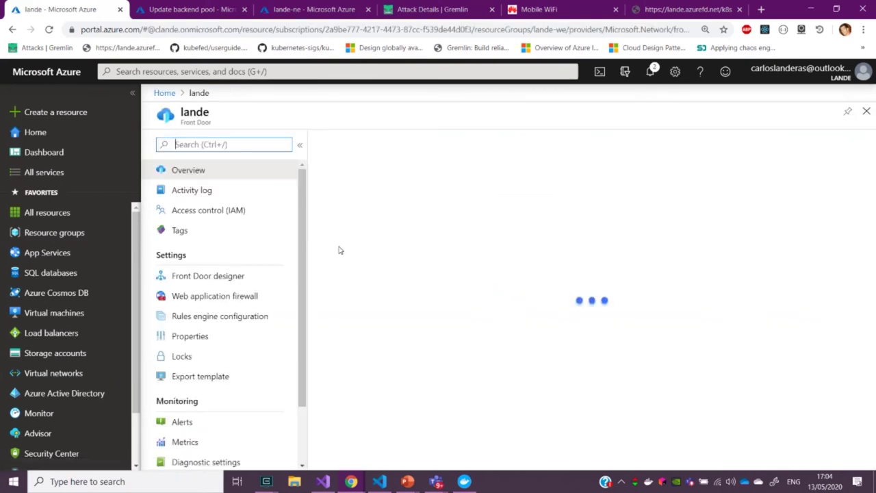
pyautogui.hotkey('alt', 'Tab')
pyautogui.hotkey('alt', 'Tab')
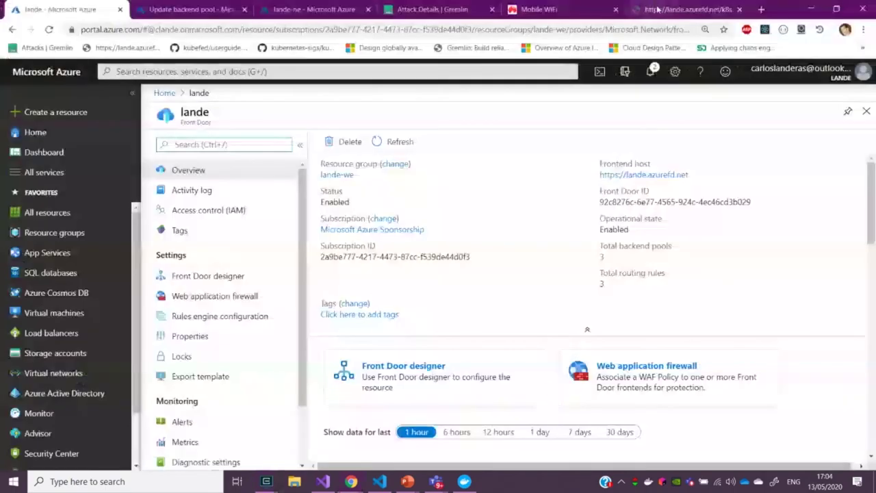
# - Show the browser page for lande.azurefd.net/k8s, reload it four times and highlight the 54tnv suffix of the container name
pyautogui.hotkey('ctrl', '9')
pyautogui.click(196, 84)
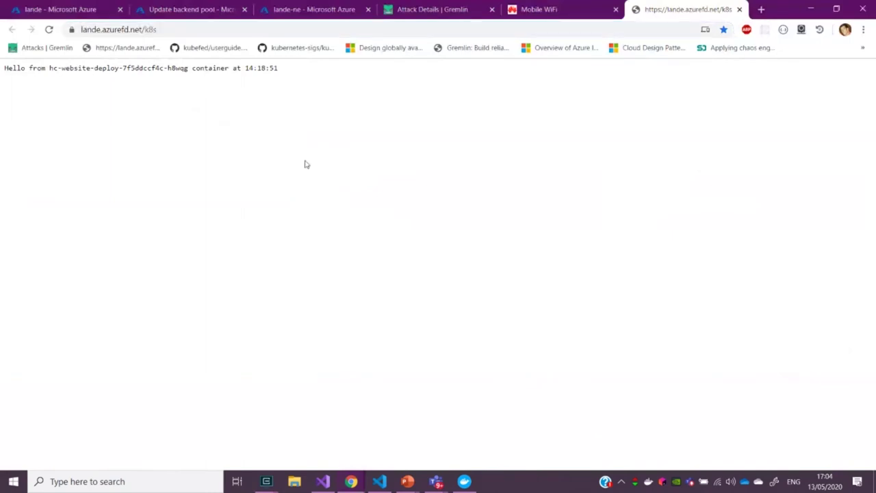
pyautogui.press('F5')
pyautogui.press('F5')
pyautogui.press('F5')
pyautogui.press('F5')
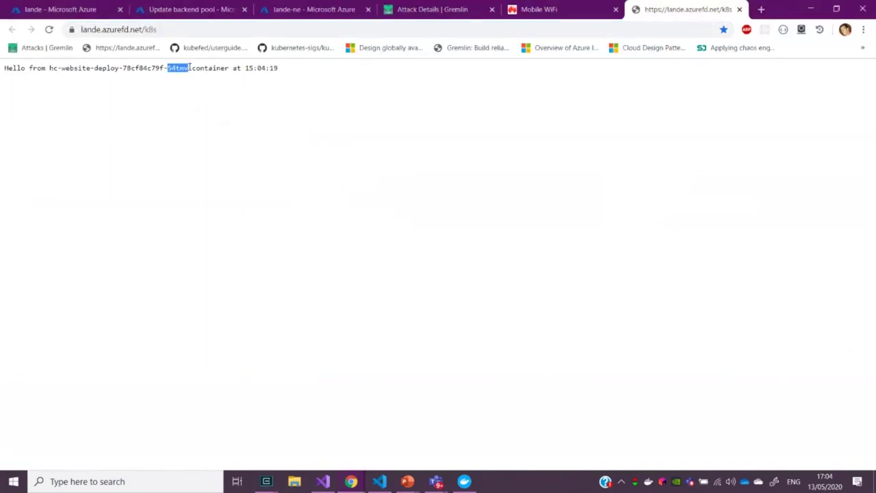
# - Switch to the terminal, run kubectl get pods and highlight the suffix of the first listed pod
pyautogui.hotkey('alt', 'Tab')
pyautogui.press('Up')
pyautogui.press('Up')
pyautogui.press('Return')
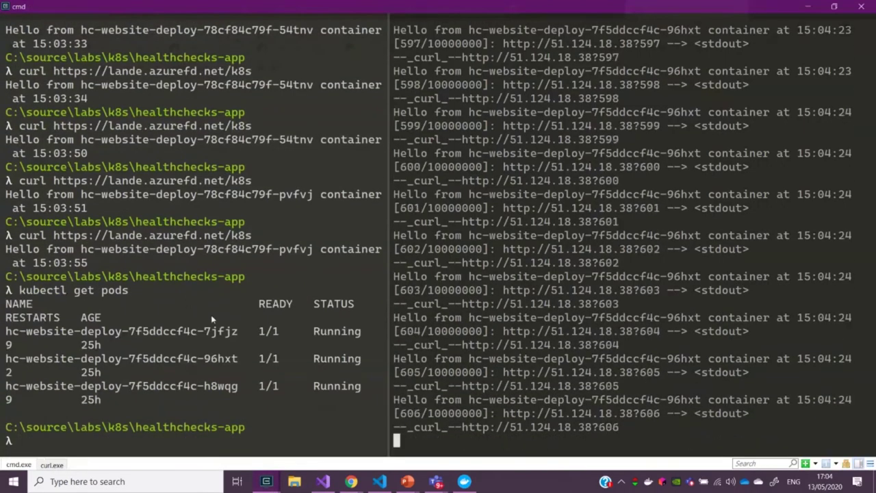
pyautogui.moveTo(204, 332); pyautogui.dragTo(231, 332)
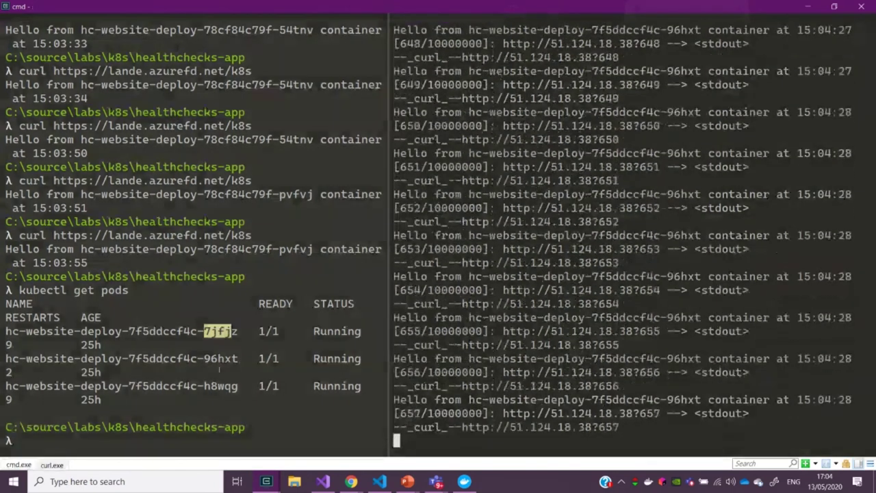
# - Highlight the 96hxt suffix of the second listed pod and run kubectl get pods again
pyautogui.moveTo(197, 359); pyautogui.dragTo(239, 359)
pyautogui.click(563, 386)
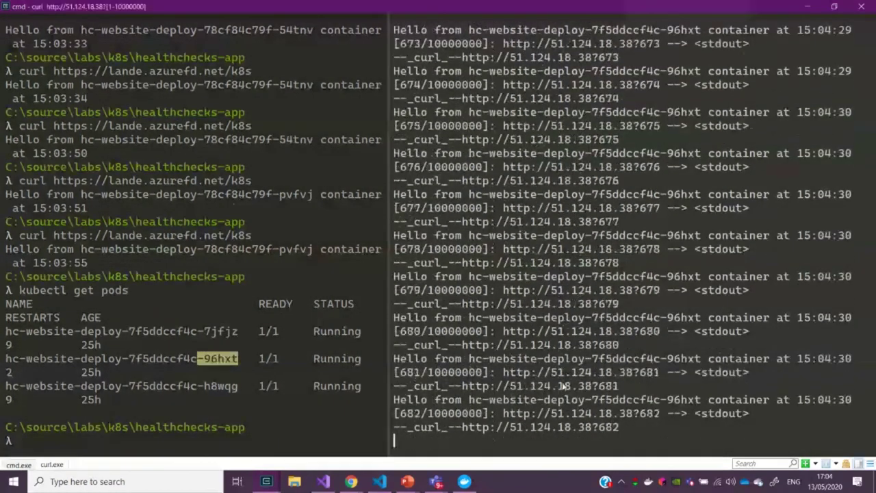
pyautogui.click(224, 397)
pyautogui.press('Up')
pyautogui.press('Return')
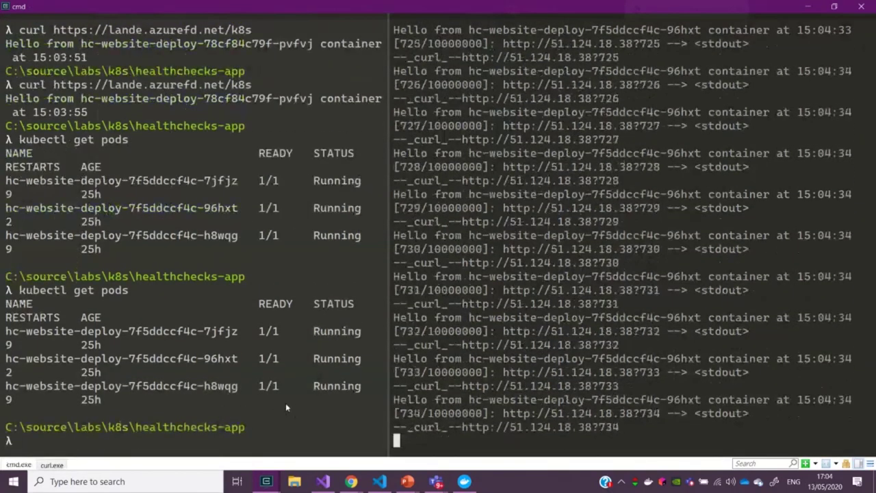
# - Switch to Chrome and reload the lande.azurefd.net/k8s page
pyautogui.hotkey('alt', 'Tab')
pyautogui.click(283, 158)
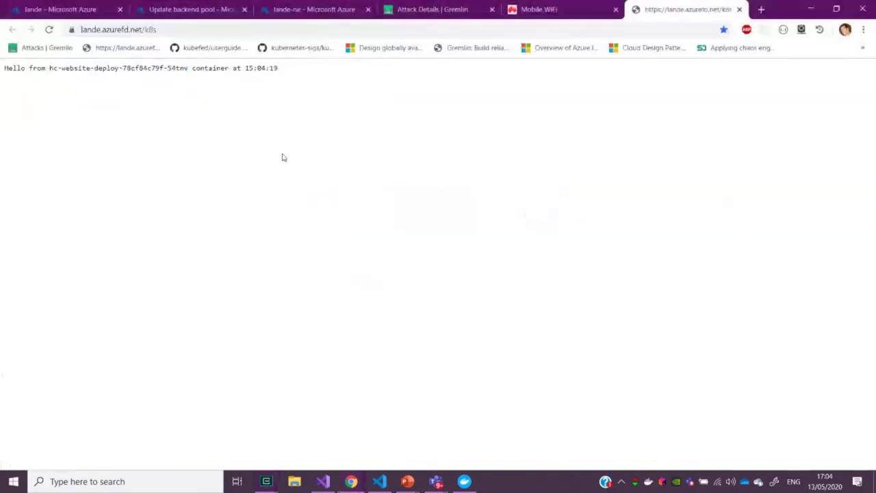
pyautogui.press('F5')
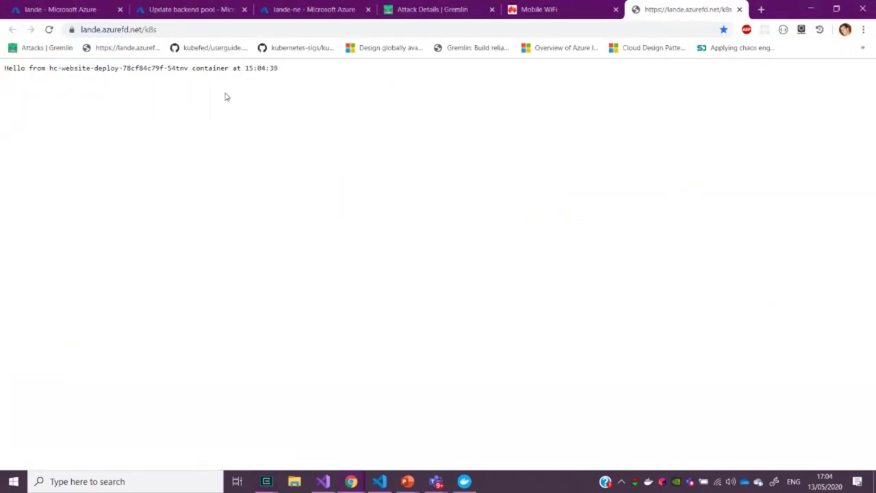
# - Return to the terminal and highlight the name suffixes of the three pods in the latest kubectl get pods listing, one after another
pyautogui.hotkey('alt', 'Tab')
pyautogui.moveTo(209, 331); pyautogui.dragTo(234, 331)
pyautogui.moveTo(204, 358); pyautogui.dragTo(230, 358)
pyautogui.moveTo(204, 386); pyautogui.dragTo(245, 386)
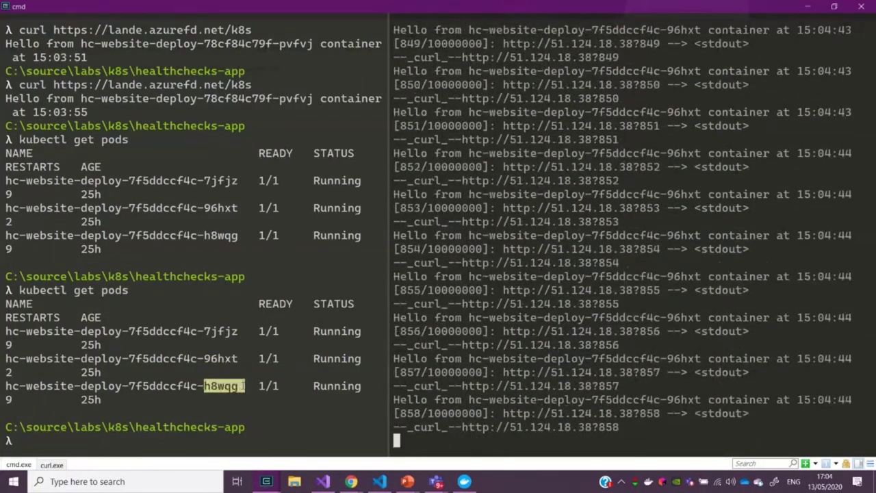
# - Switch to the lande Front Door resource in the Azure portal and open the k8s backend pool from its Front Door designer
pyautogui.hotkey('alt', 'Tab')
pyautogui.hotkey('alt', 'Tab')
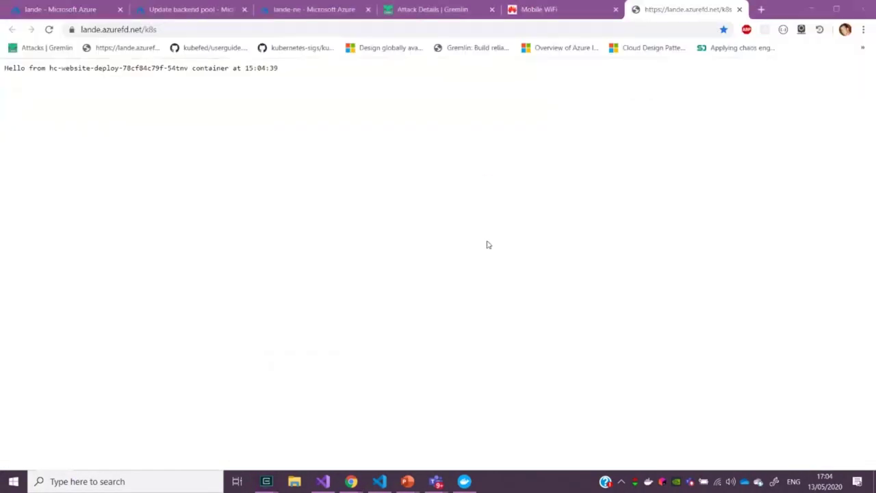
pyautogui.click(38, 7)
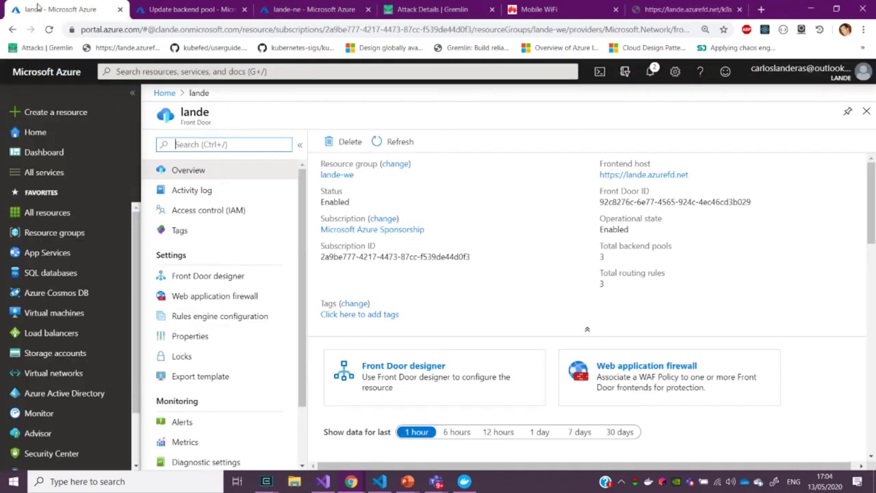
pyautogui.click(403, 366)
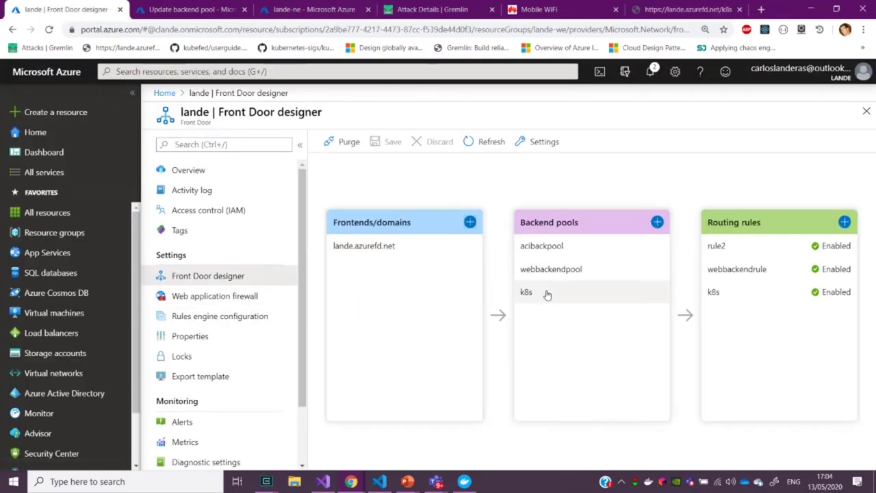
pyautogui.click(536, 297)
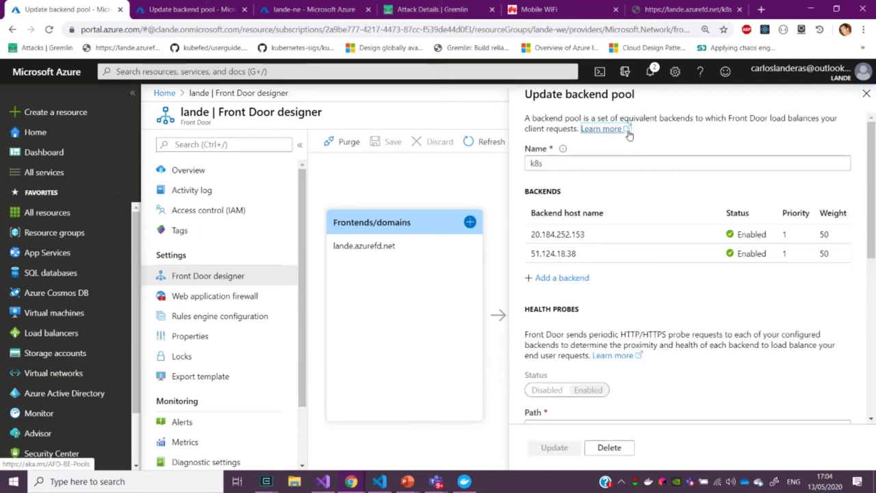
# - Show the acibackpool backend pool and highlight its backend host name
pyautogui.click(546, 253)
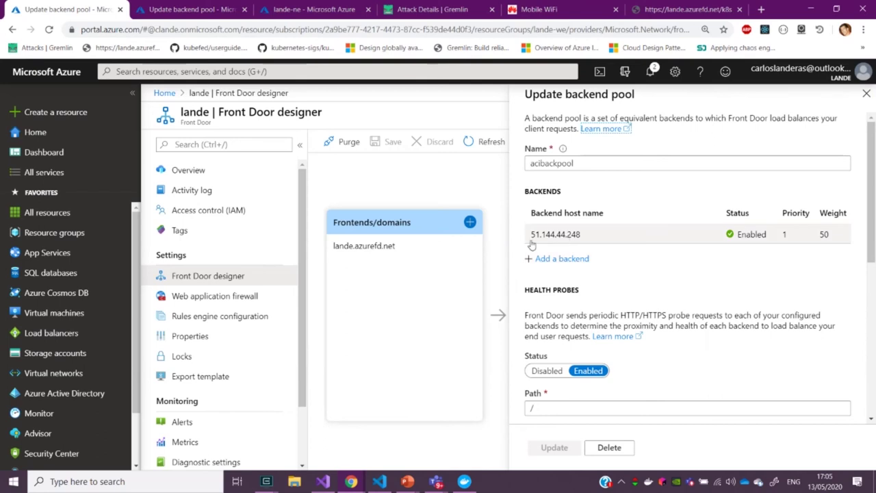
pyautogui.moveTo(534, 238); pyautogui.dragTo(583, 236)
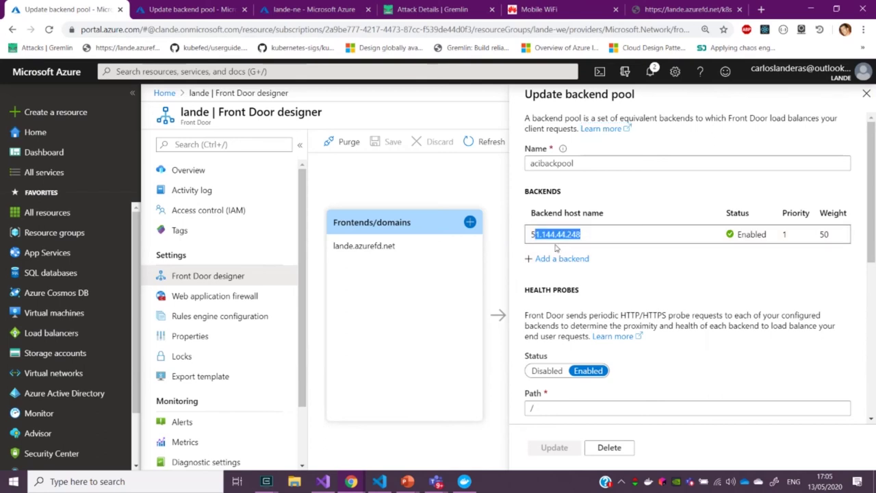
pyautogui.click(617, 256)
# - Load lande.azurefd.net/container in place of the k8s page and highlight the server address
pyautogui.click(688, 10)
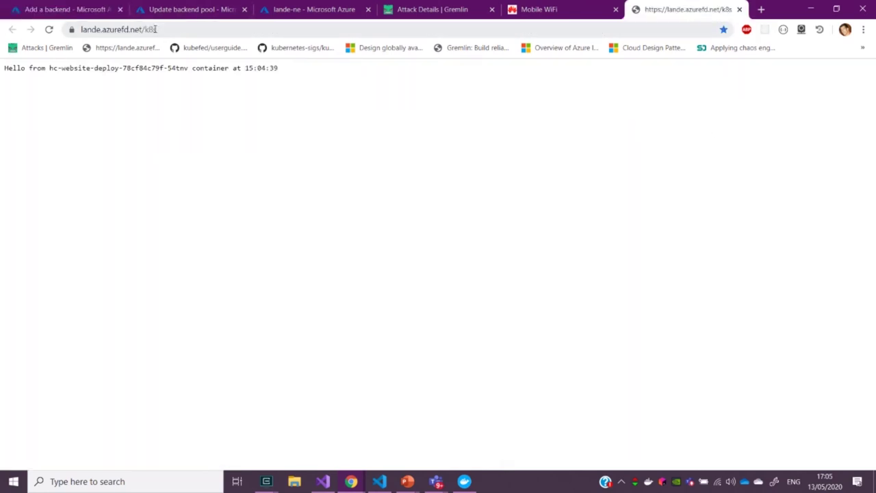
pyautogui.doubleClick(177, 30)
pyautogui.write('container')
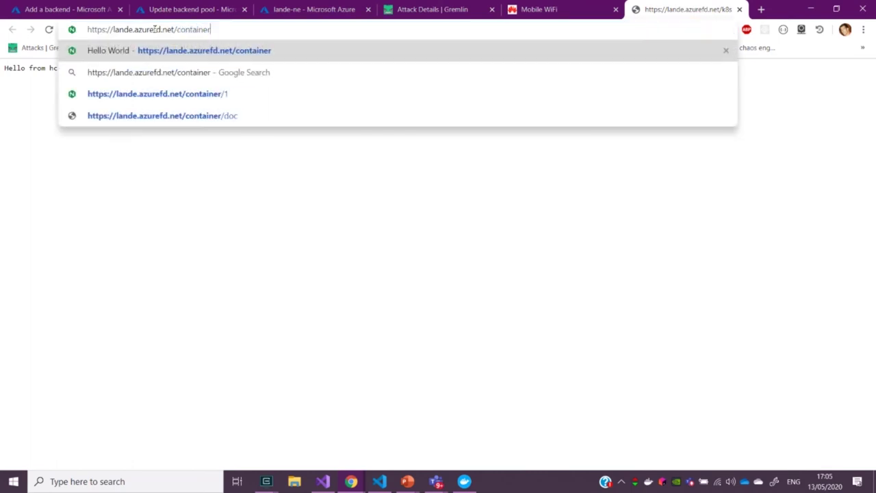
pyautogui.press('Return')
pyautogui.moveTo(292, 145); pyautogui.dragTo(373, 144)
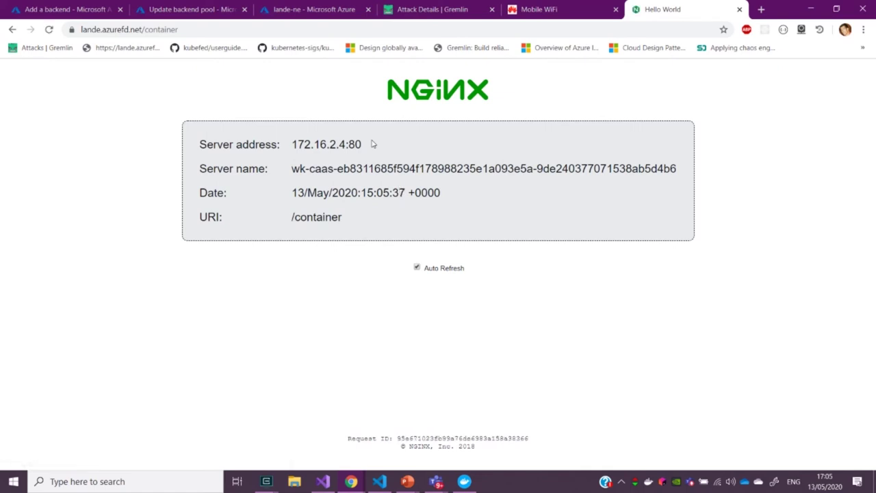
# - Go back to the lande Front Door designer, dismiss the Add a backend form and open the k8s backend pool
pyautogui.hotkey('alt', 'Tab')
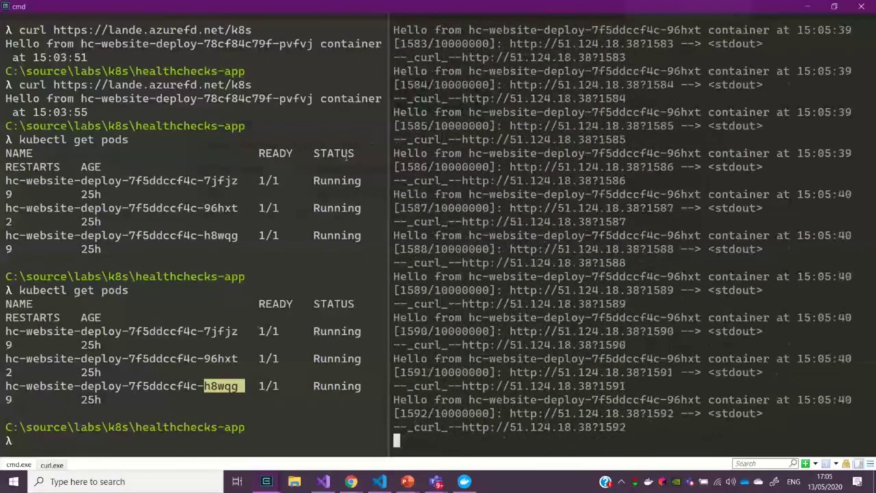
pyautogui.click(351, 155)
pyautogui.hotkey('alt', 'Tab')
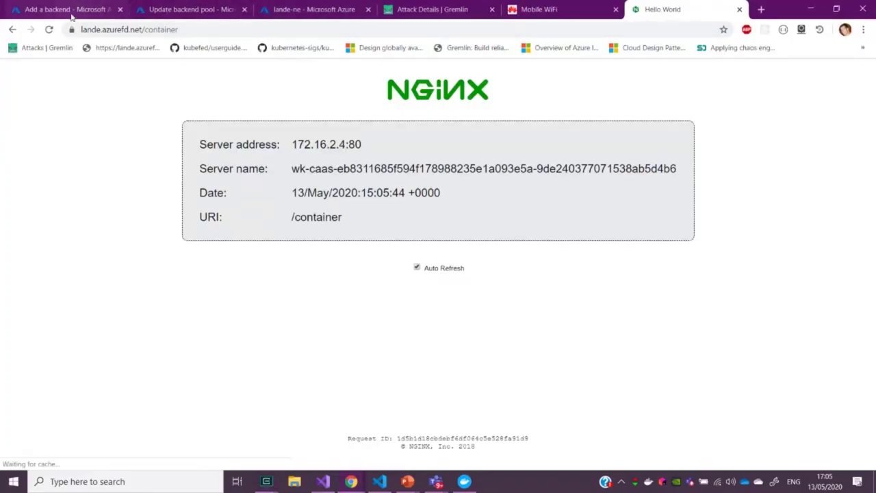
pyautogui.click(72, 11)
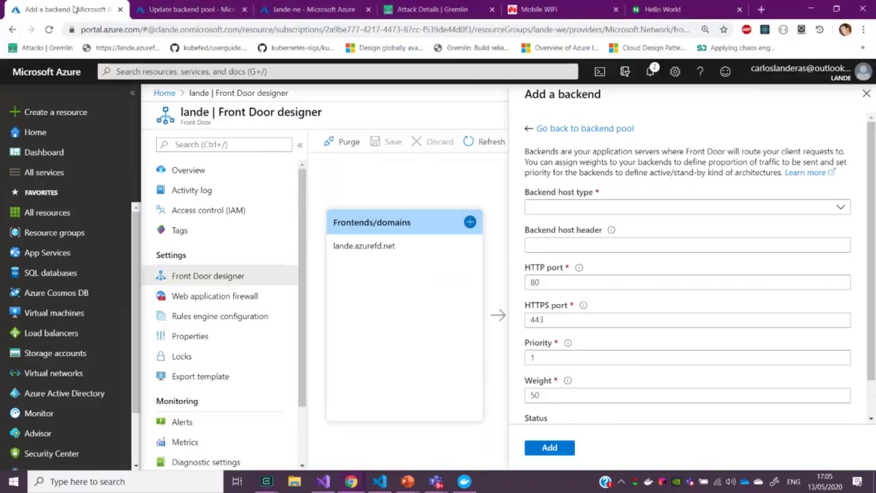
pyautogui.click(866, 95)
pyautogui.click(603, 294)
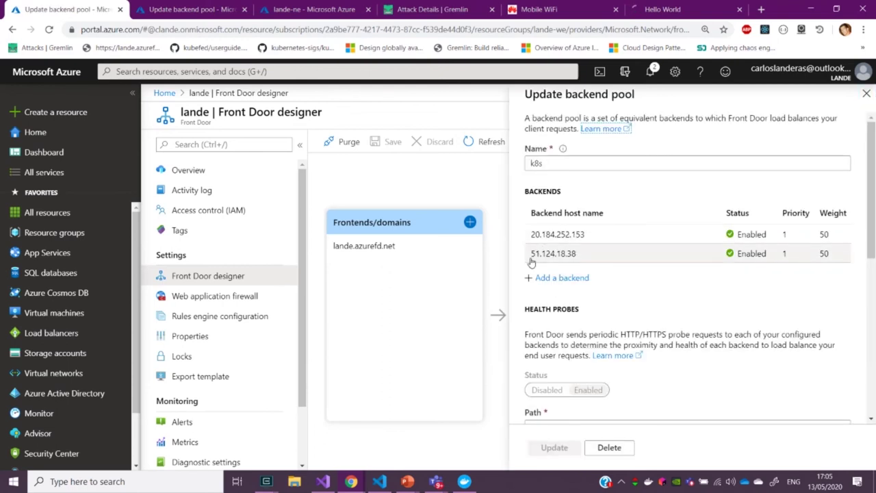
# - Switch to the terminal and run kubectl get svc
pyautogui.hotkey('alt', 'Tab')
pyautogui.write('kubectl get svc')
pyautogui.press('Return')
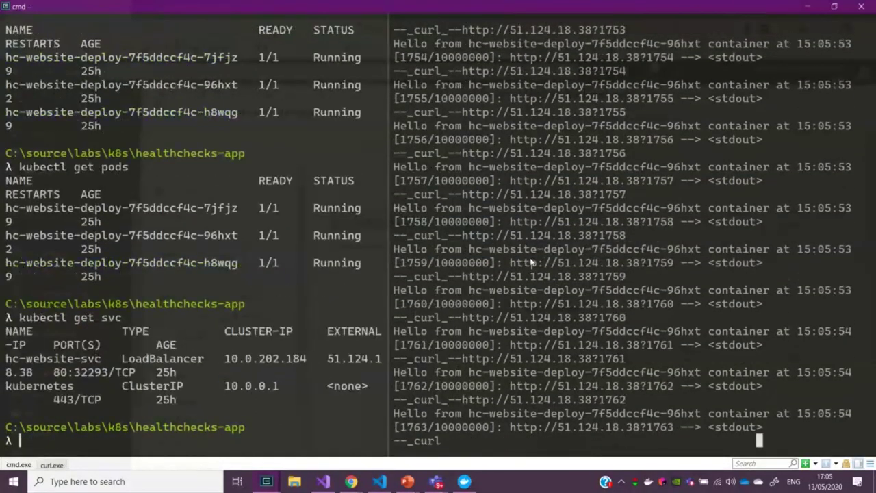
# - Stop the looping curl requests and widen the kubectl pane to highlight the external IP of hc-website-svc
pyautogui.click(532, 262)
pyautogui.hotkey('ctrl', 'c')
pyautogui.scroll(10, 385, 302)
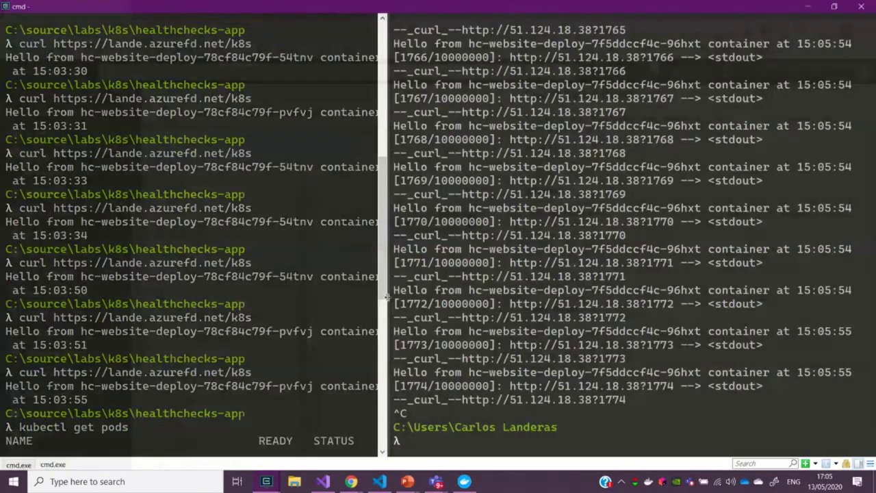
pyautogui.moveTo(387, 302); pyautogui.dragTo(696, 304)
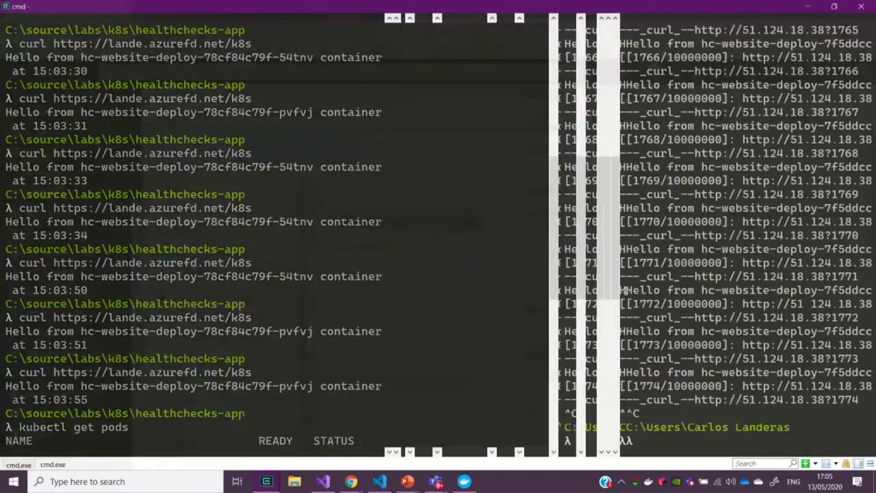
pyautogui.doubleClick(356, 359)
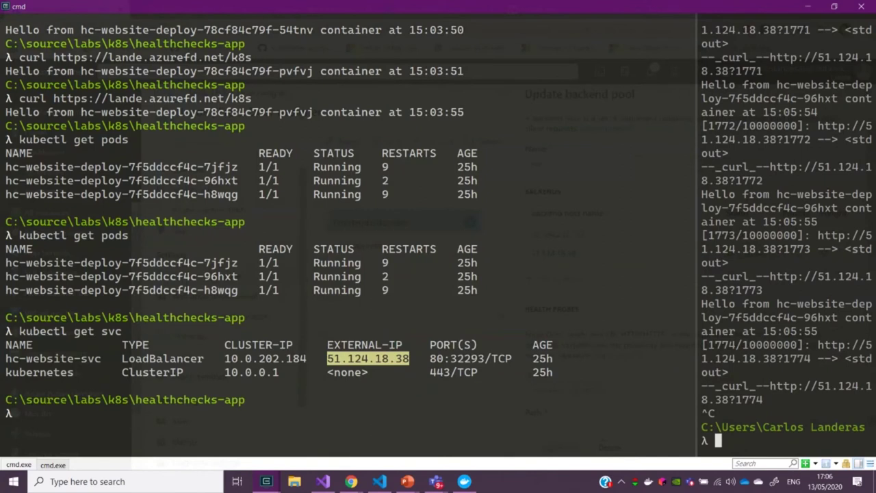
# - Highlight the 20.184.252.153 backend of the k8s pool in the Azure portal and select the container path in the lande.azurefd.net address
pyautogui.hotkey('alt', 'Tab')
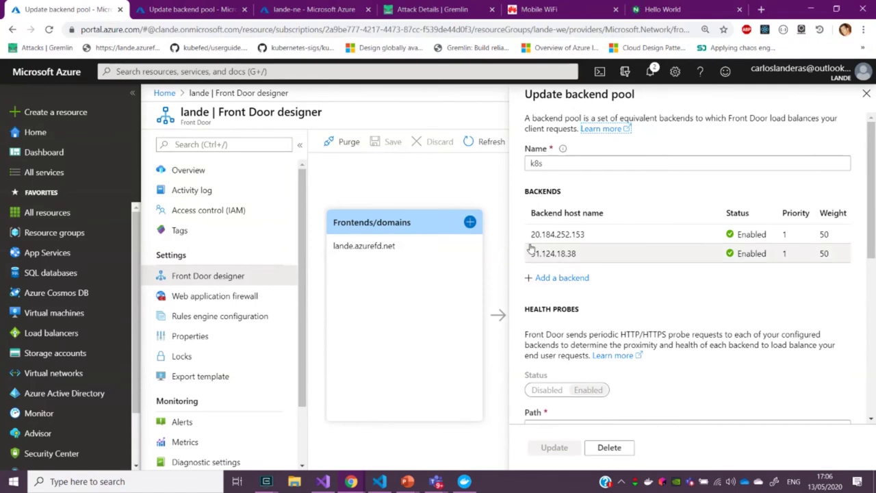
pyautogui.moveTo(530, 235); pyautogui.dragTo(605, 236)
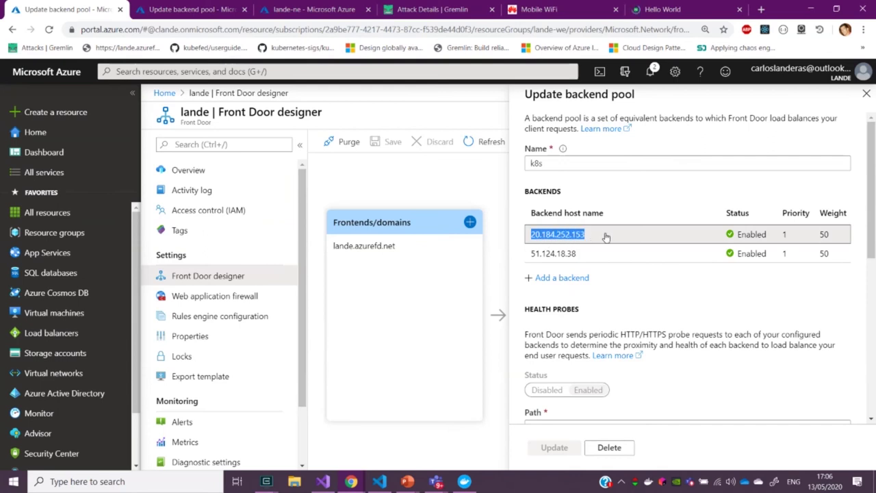
pyautogui.moveTo(606, 237); pyautogui.dragTo(581, 312)
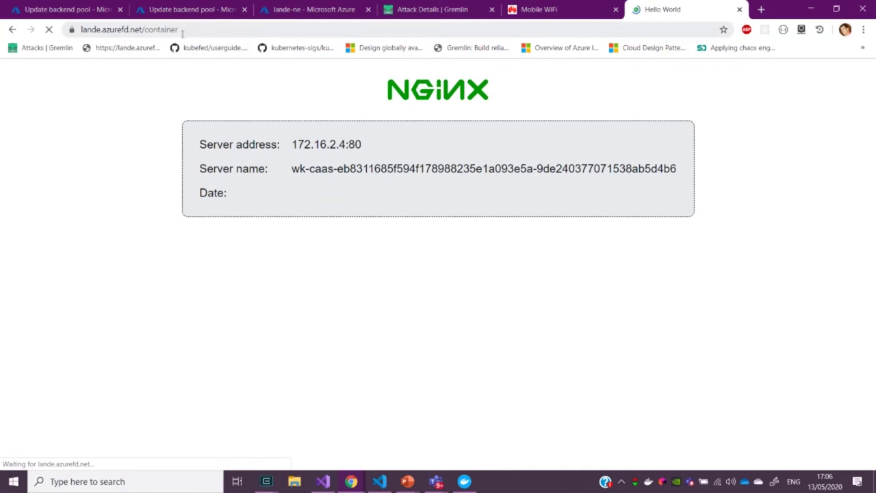
pyautogui.doubleClick(161, 30)
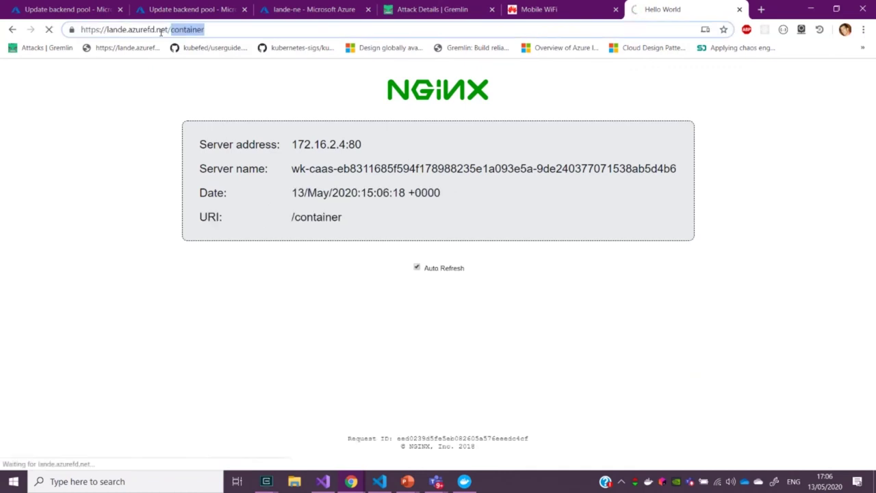
# - Switch to the terminal and list the cluster nodes with kubectl get nodes
pyautogui.hotkey('alt', 'Tab')
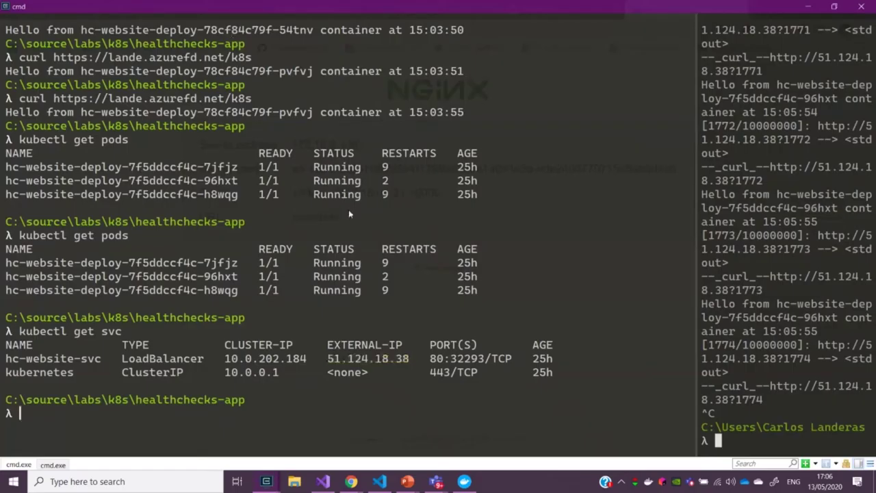
pyautogui.write('KUBECTL')
pyautogui.hotkey('ctrl', 'c')
pyautogui.write('kubectl get nodesç')
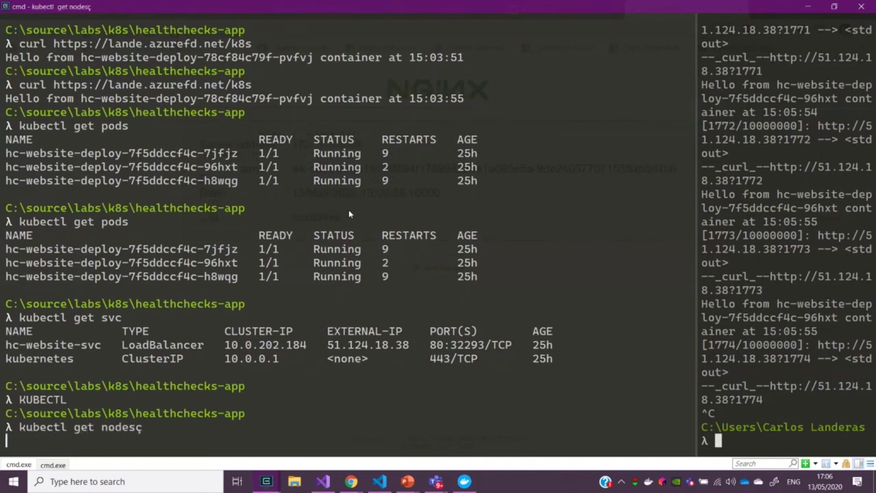
pyautogui.press('Return')
pyautogui.press('Up')
pyautogui.press('BackSpace')
pyautogui.press('Return')
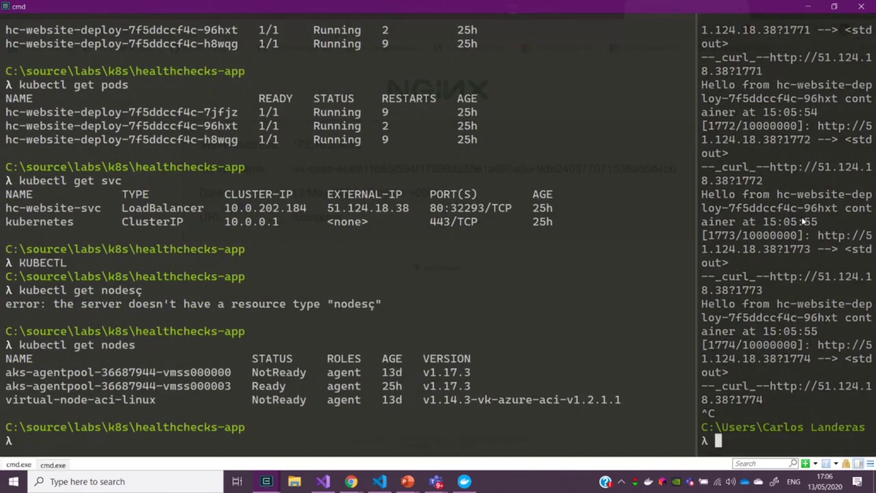
# - Highlight the vmss000000 and virtual-node-aci-linux node rows, and the name and status of the vmss000003 node
pyautogui.moveTo(13, 370); pyautogui.dragTo(306, 372)
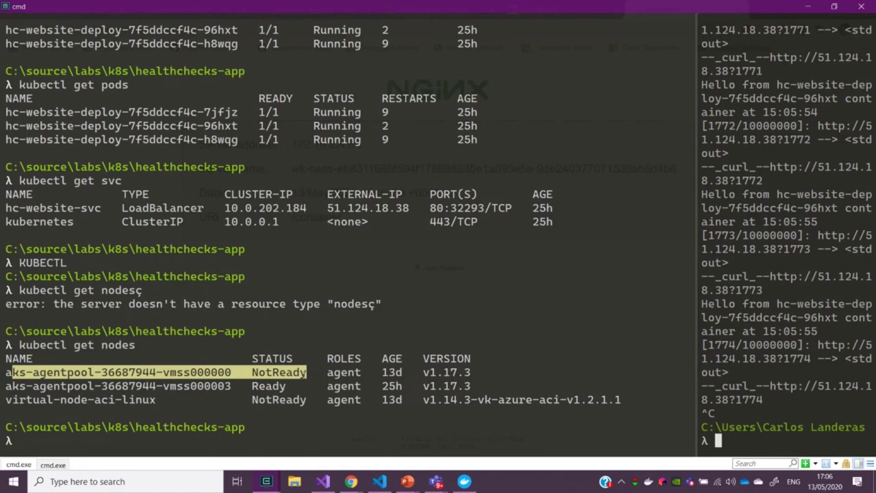
pyautogui.moveTo(6, 400); pyautogui.dragTo(306, 402)
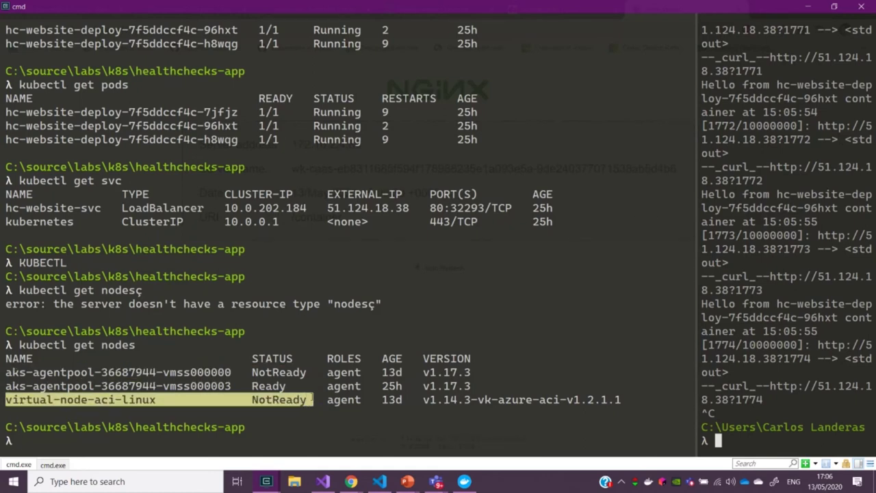
pyautogui.moveTo(45, 386); pyautogui.dragTo(156, 386)
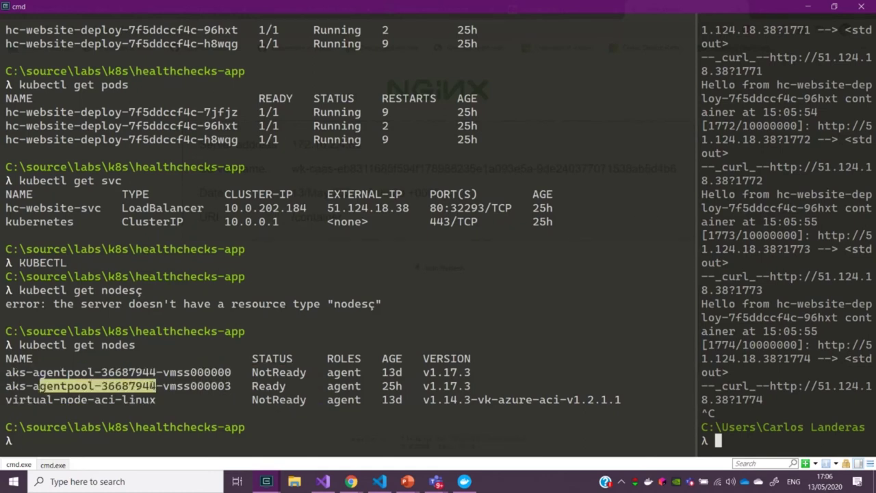
pyautogui.click(56, 403)
pyautogui.doubleClick(274, 387)
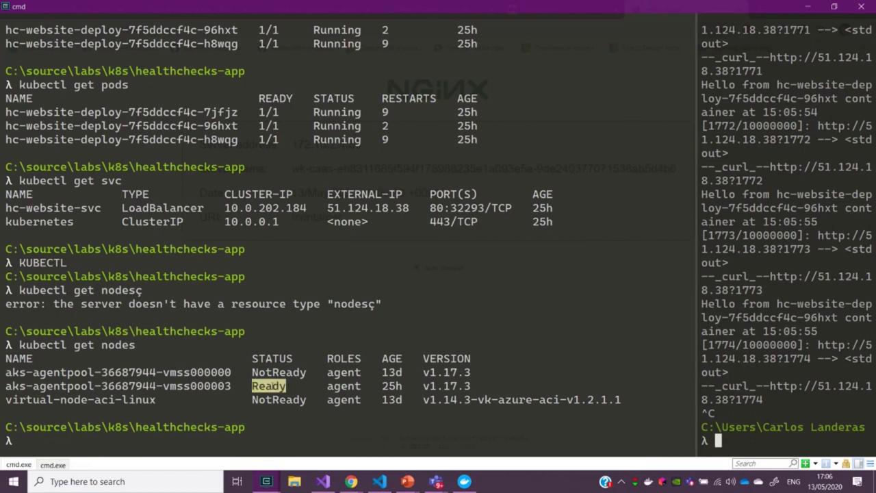
# - Switch to Chrome and show the Gremlin Attack Details page
pyautogui.hotkey('alt', 'Tab')
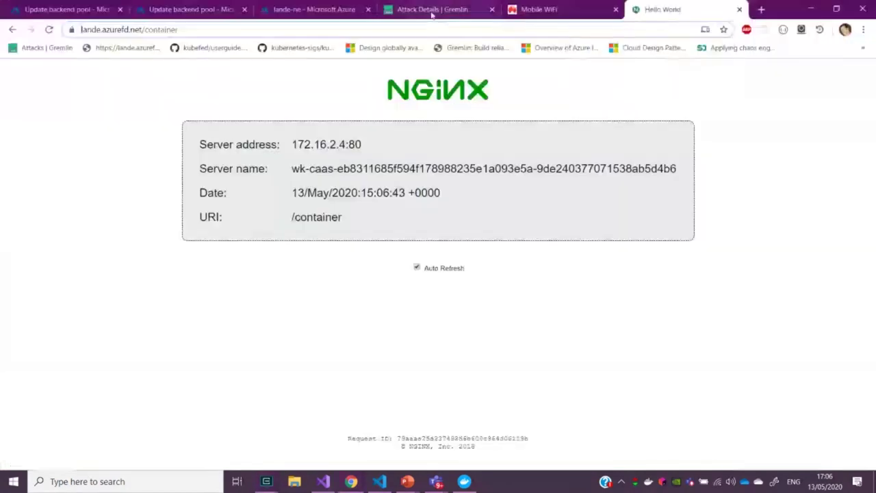
pyautogui.click(432, 9)
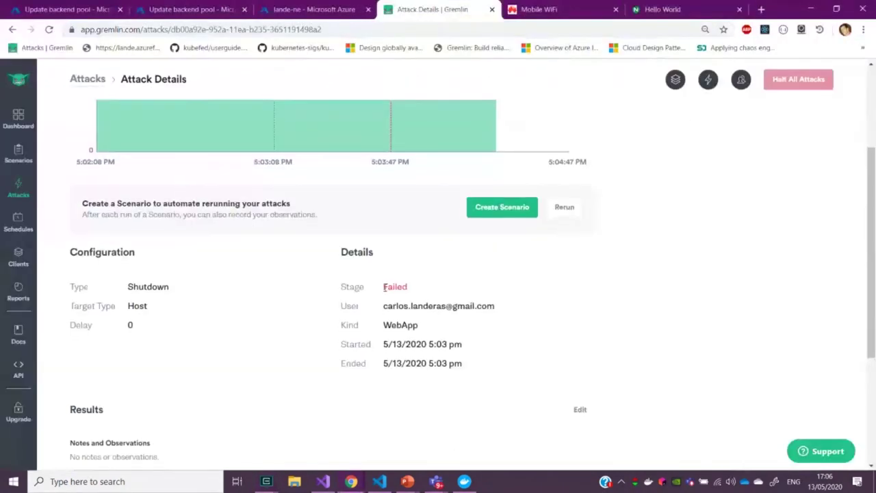
# - Create a new infrastructure attack and target both AKS agent pool hosts, vmss000003 and vmss000000
pyautogui.scroll(-3, 348, 294)
pyautogui.scroll(5, 137, 367)
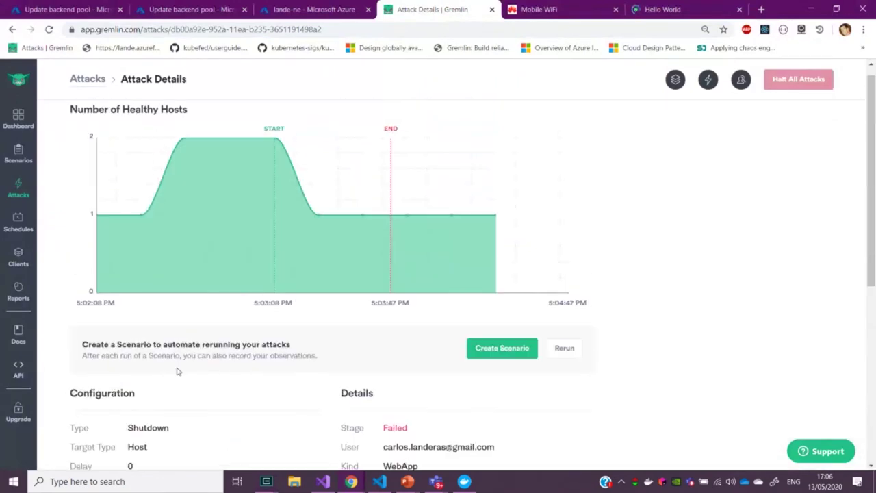
pyautogui.click(15, 194)
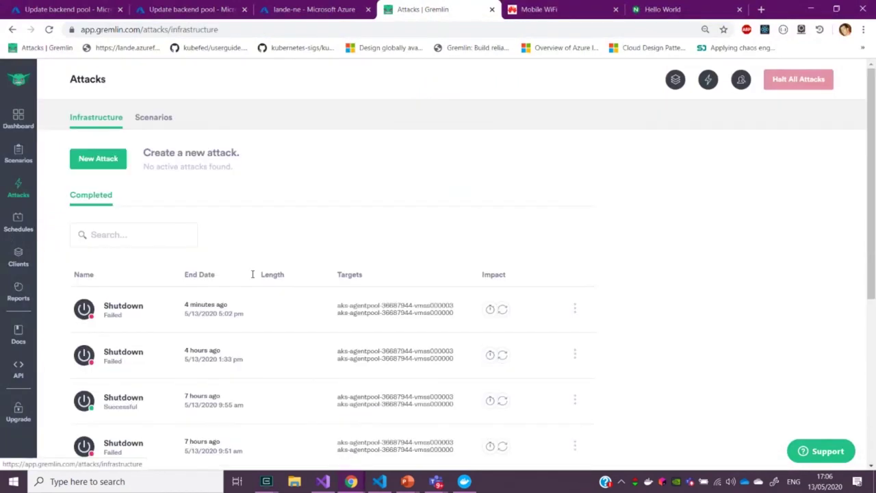
pyautogui.click(115, 164)
pyautogui.scroll(-3, 329, 288)
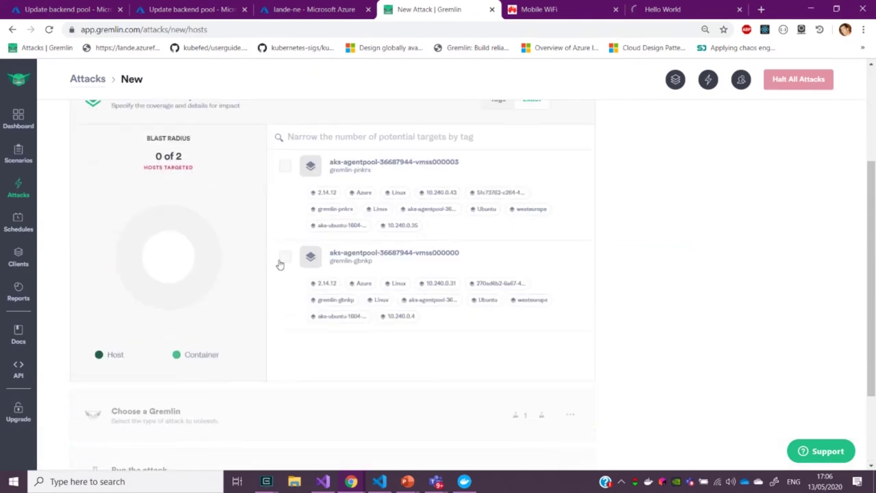
pyautogui.click(285, 256)
pyautogui.click(285, 166)
# - Choose the Shutdown attack from the State category with a delay of 0 minutes and reboot turned off
pyautogui.scroll(-2, 433, 223)
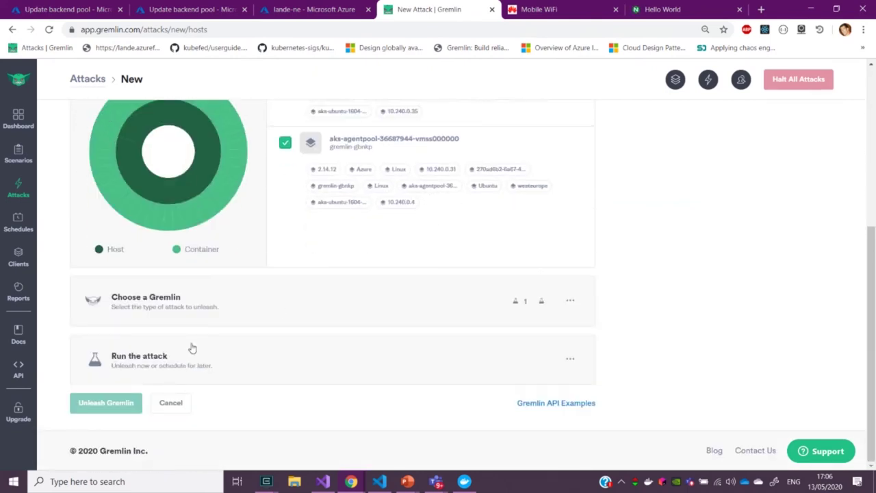
pyautogui.click(196, 301)
pyautogui.click(384, 387)
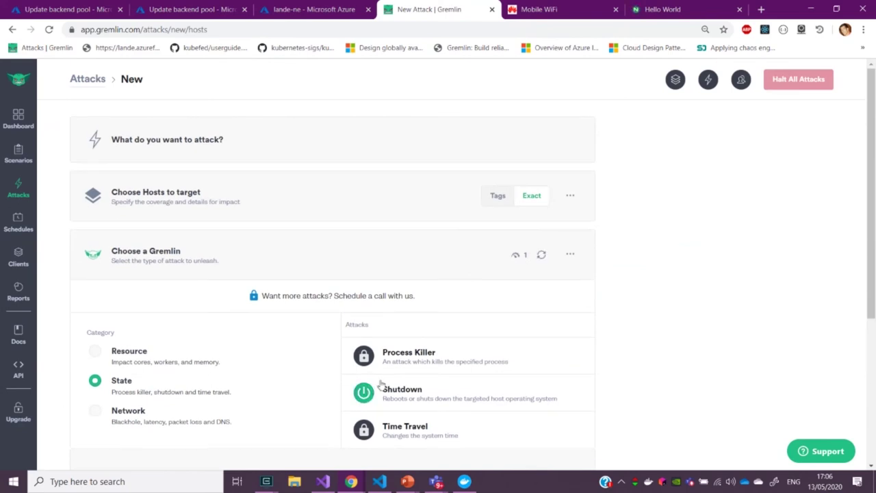
pyautogui.scroll(-3, 428, 288)
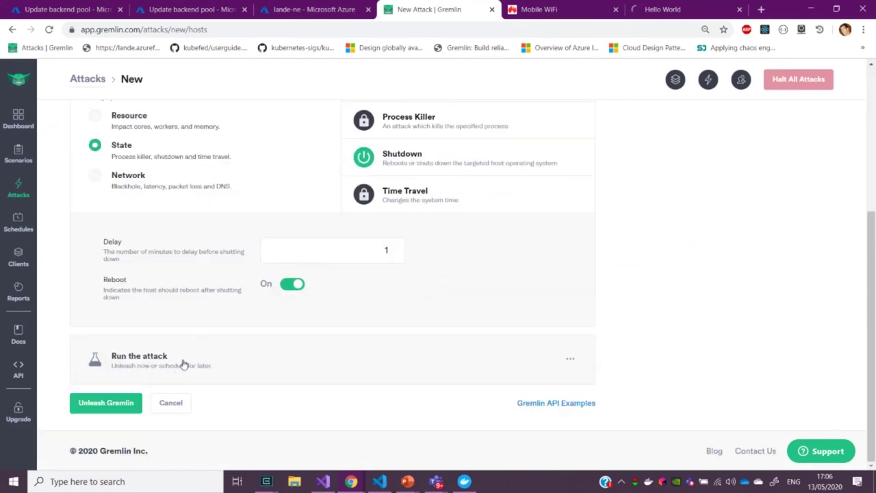
pyautogui.click(370, 250)
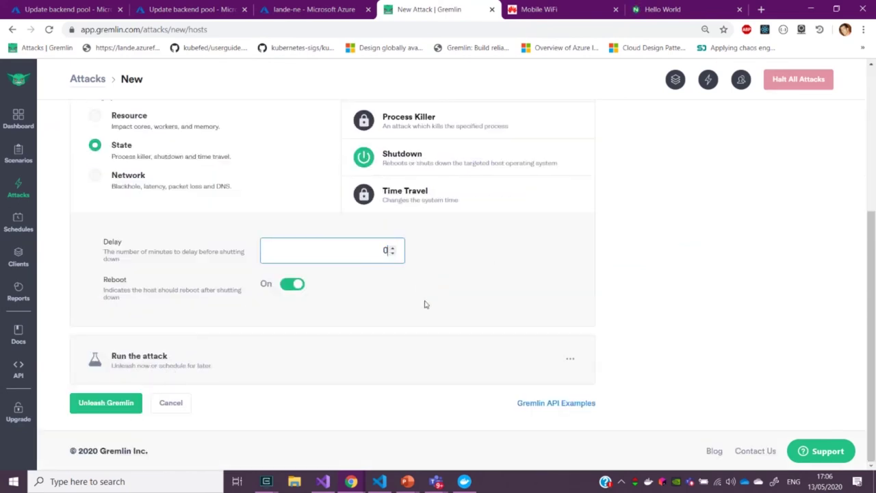
pyautogui.click(288, 287)
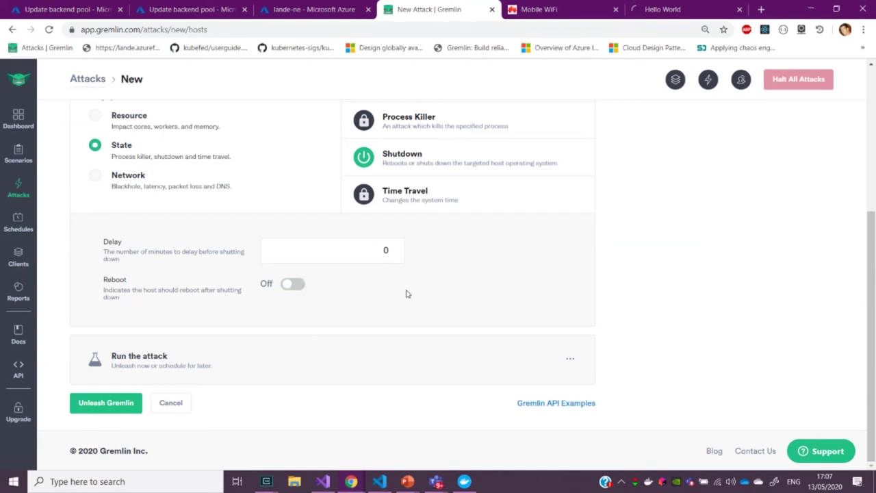
# - Review the attack setup and unleash the Shutdown attack on the selected hosts
pyautogui.scroll(4, 412, 294)
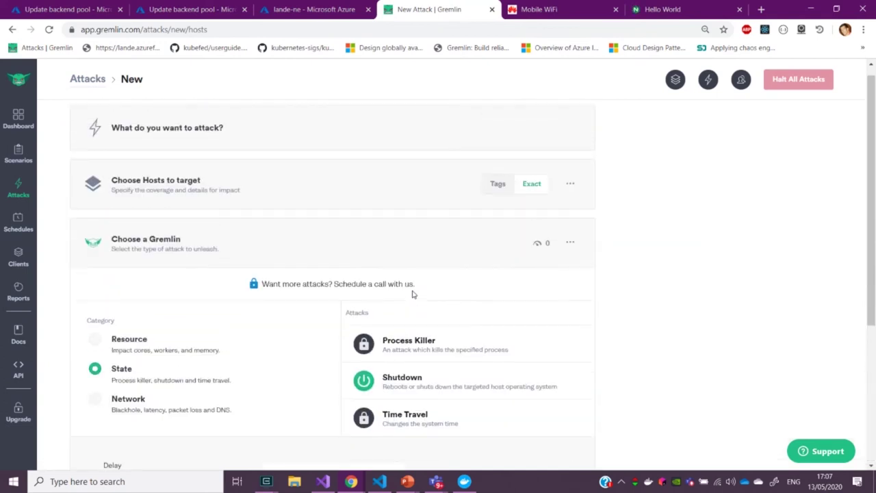
pyautogui.scroll(1, 413, 295)
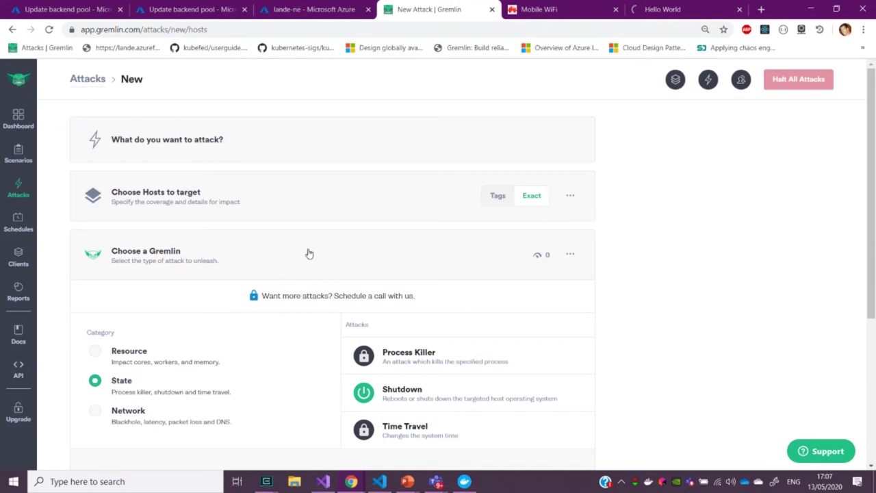
pyautogui.scroll(-5, 206, 343)
pyautogui.click(115, 405)
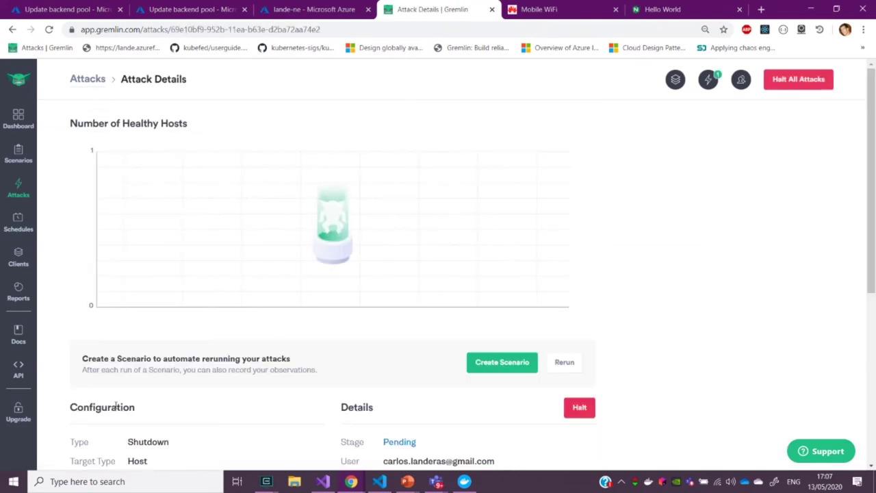
# - Switch to the PowerPoint slide show and display the Chaos to the cluster Demo slide
pyautogui.hotkey('alt', 'Tab')
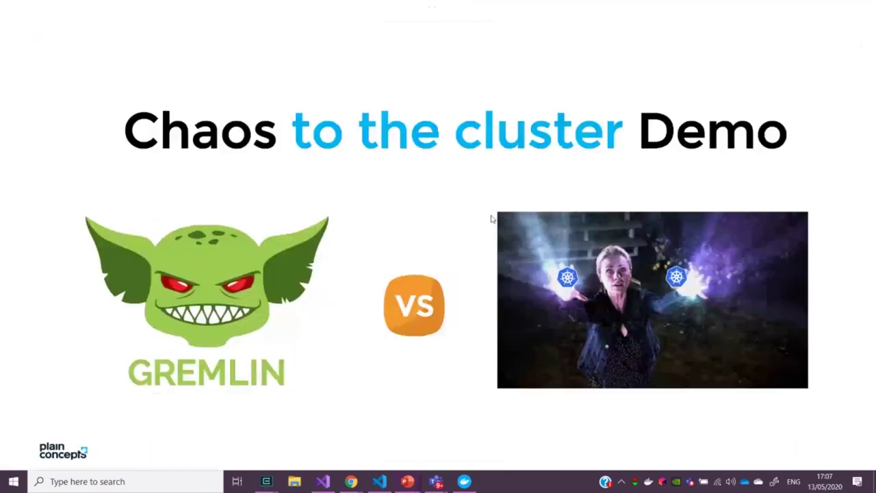
pyautogui.hotkey('alt', 'Tab')
pyautogui.click(181, 199)
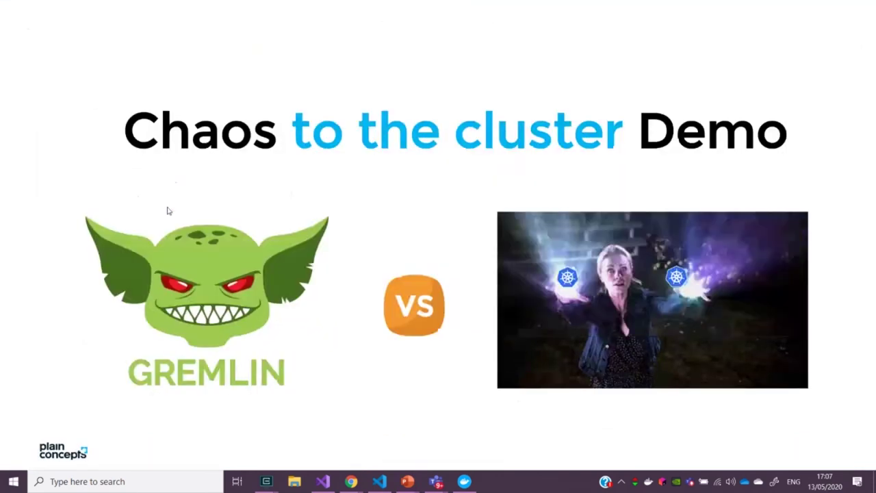